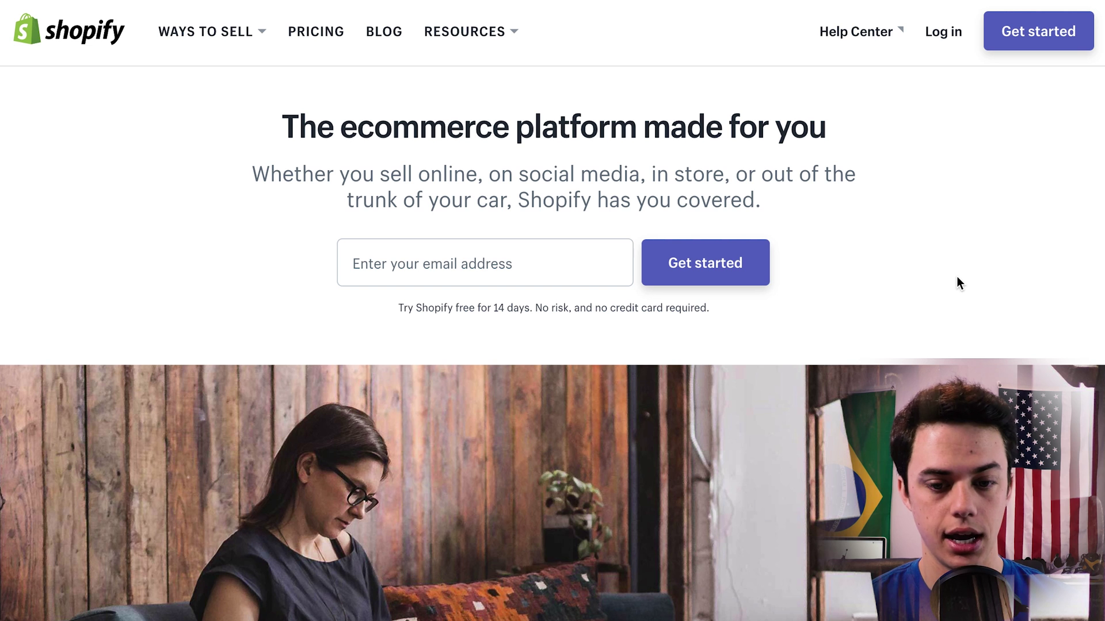
Open the free 14-day trial sign-up form using Get started in the homepage header.
scroll(902, 252, down, 1)
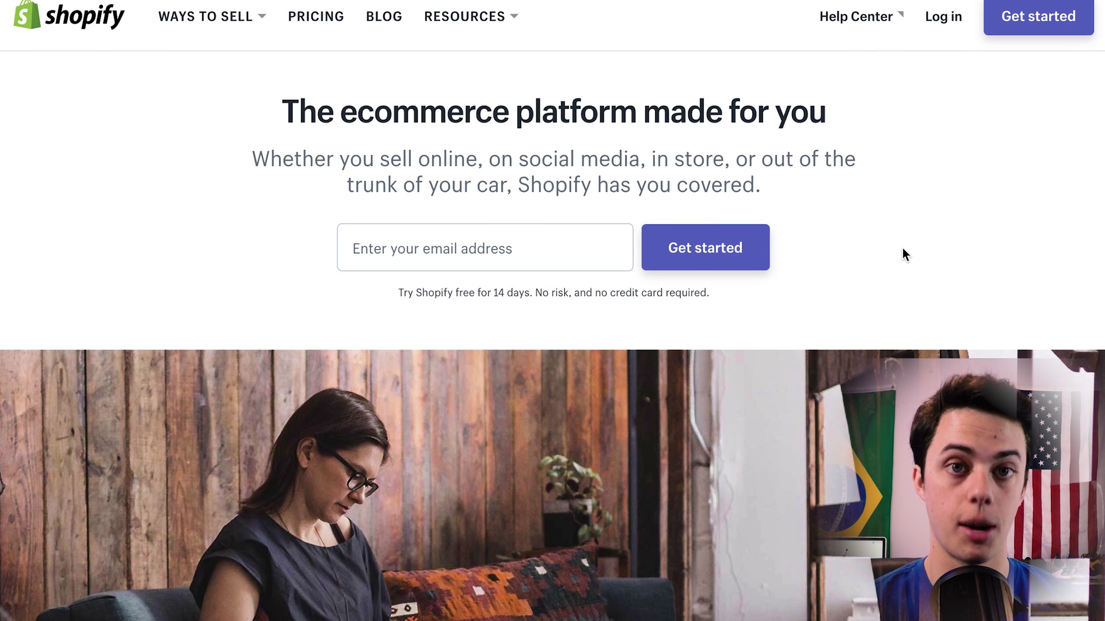
scroll(902, 252, up, 1)
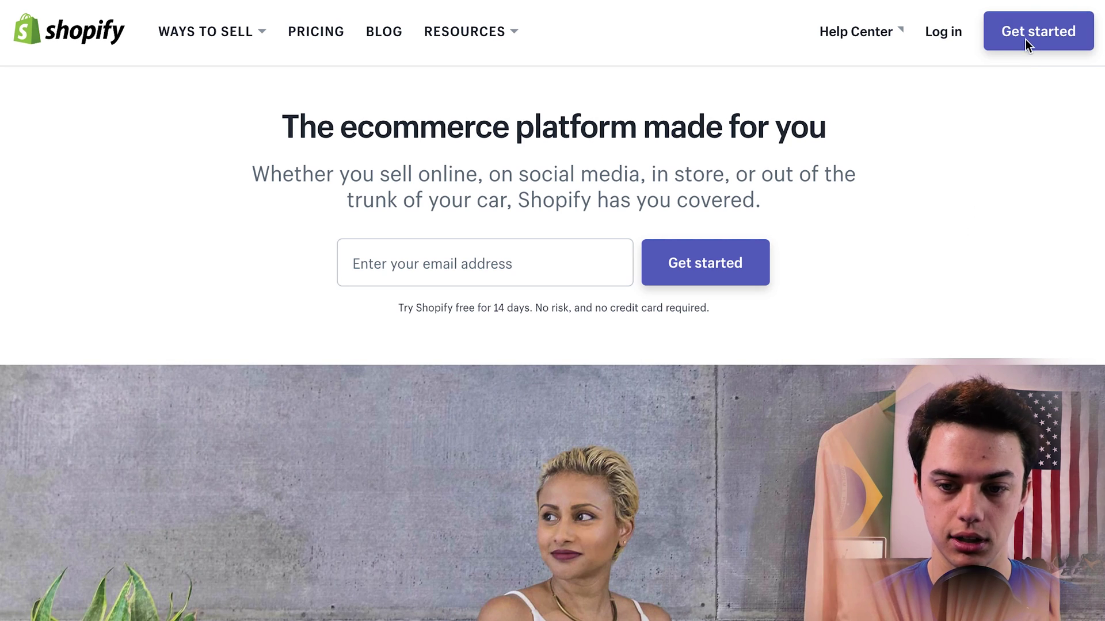
click(1024, 38)
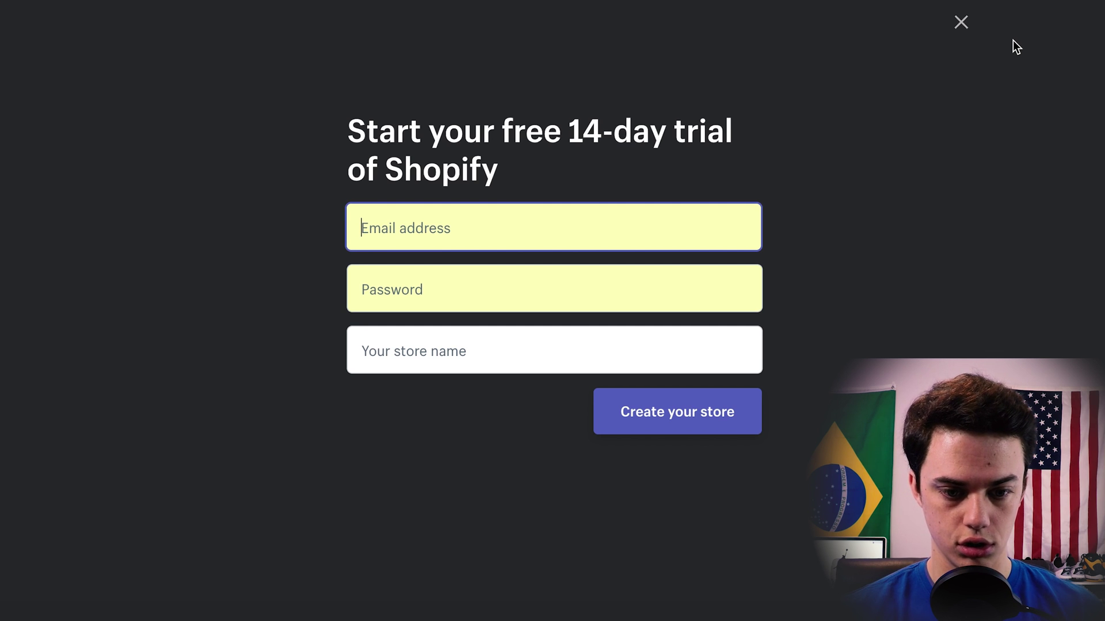
Enter the account email and password, name the store 'Computer Chaos', and create it.
key(Tab)
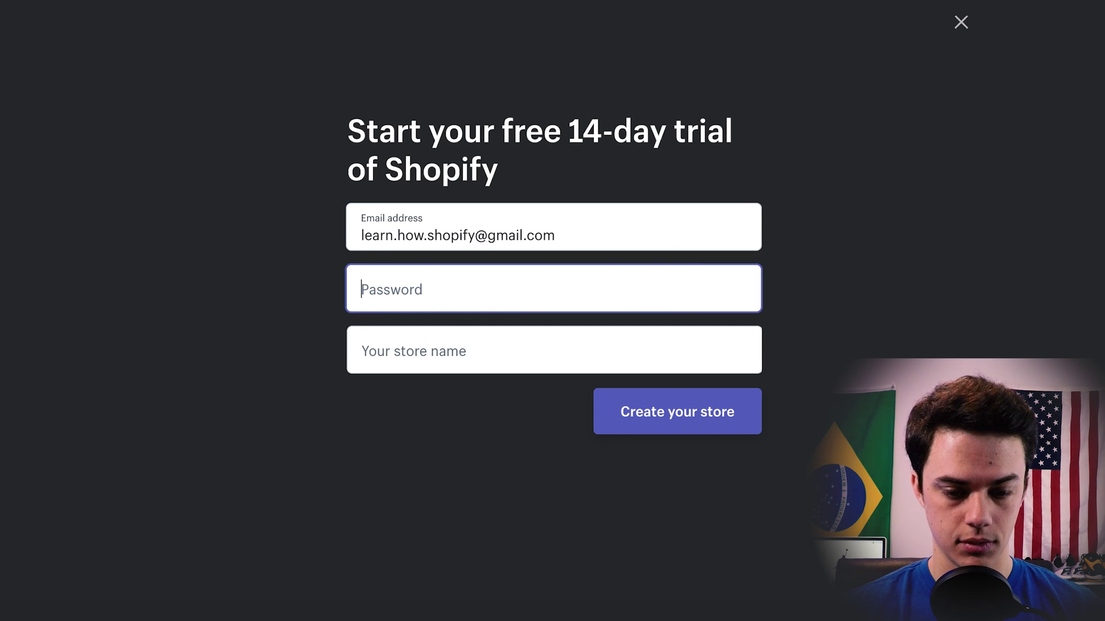
text(*********)
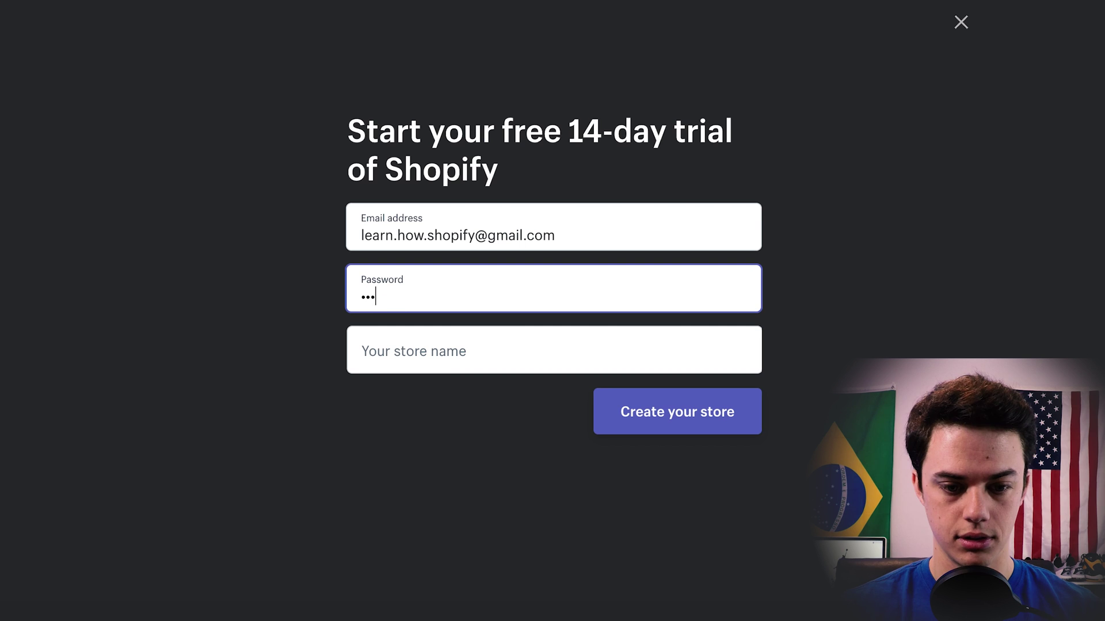
key(Tab)
text(C)
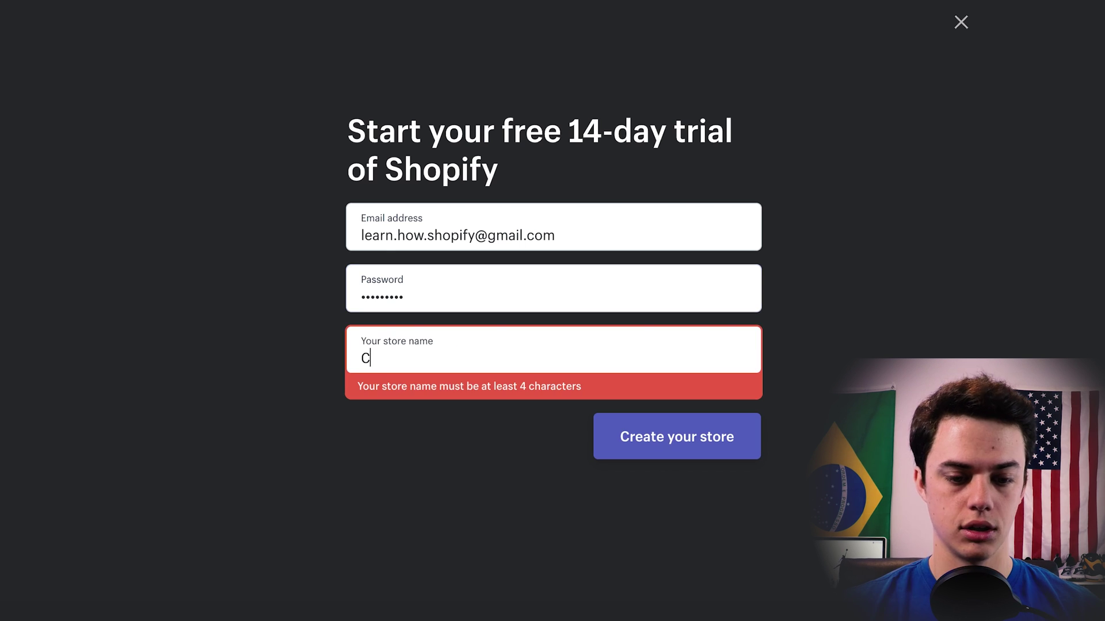
text(omputer Chaos)
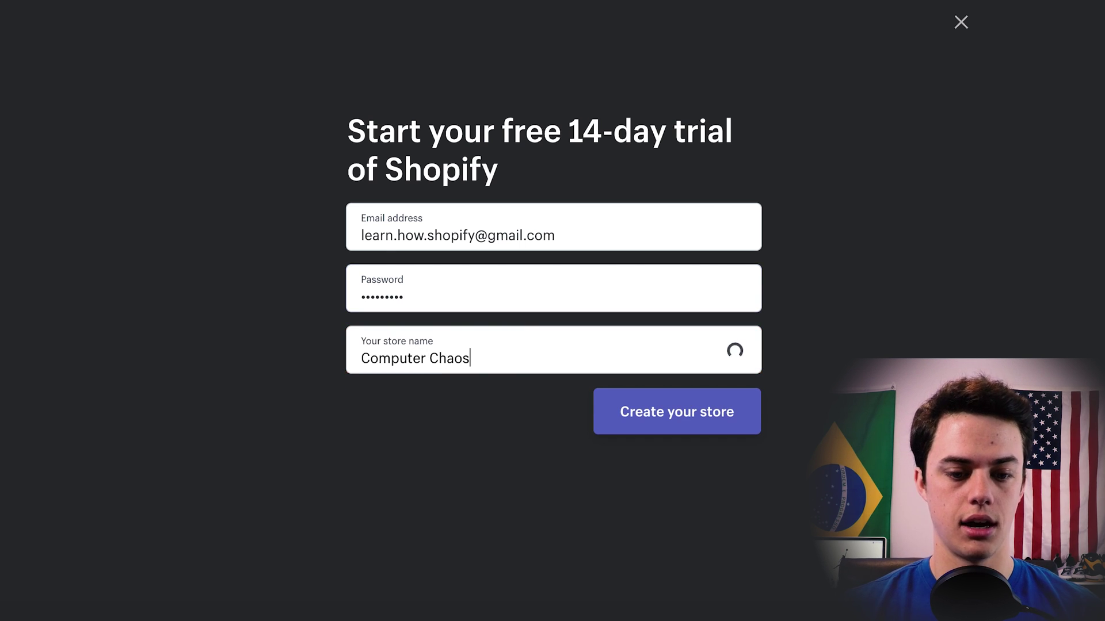
click(644, 423)
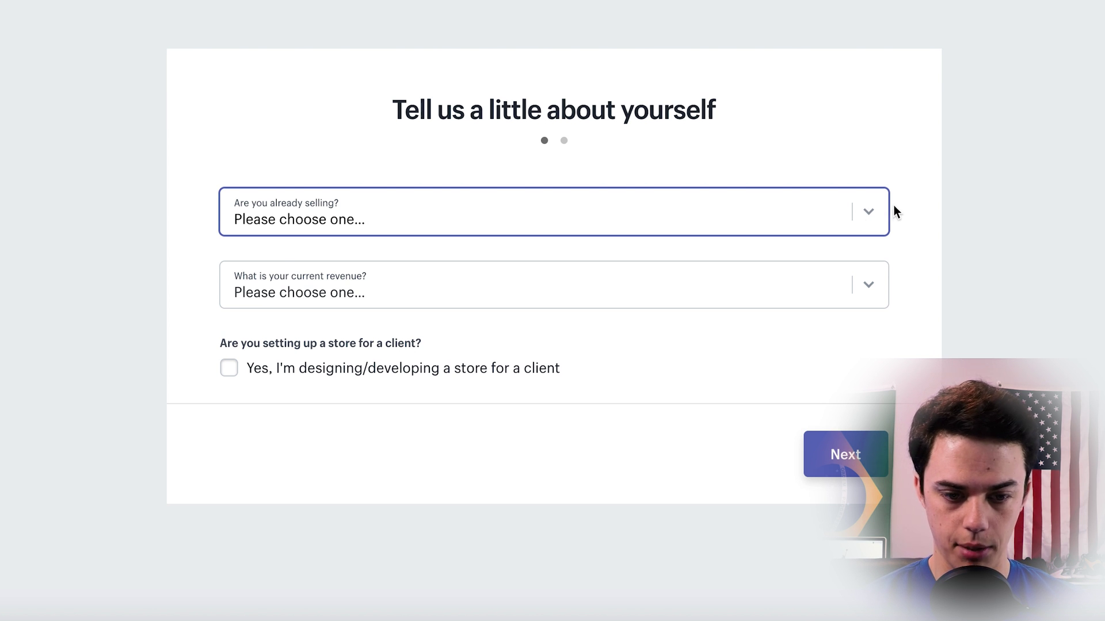
Answer not selling yet, just playing around, and $0 revenue, then continue to the address step.
click(875, 212)
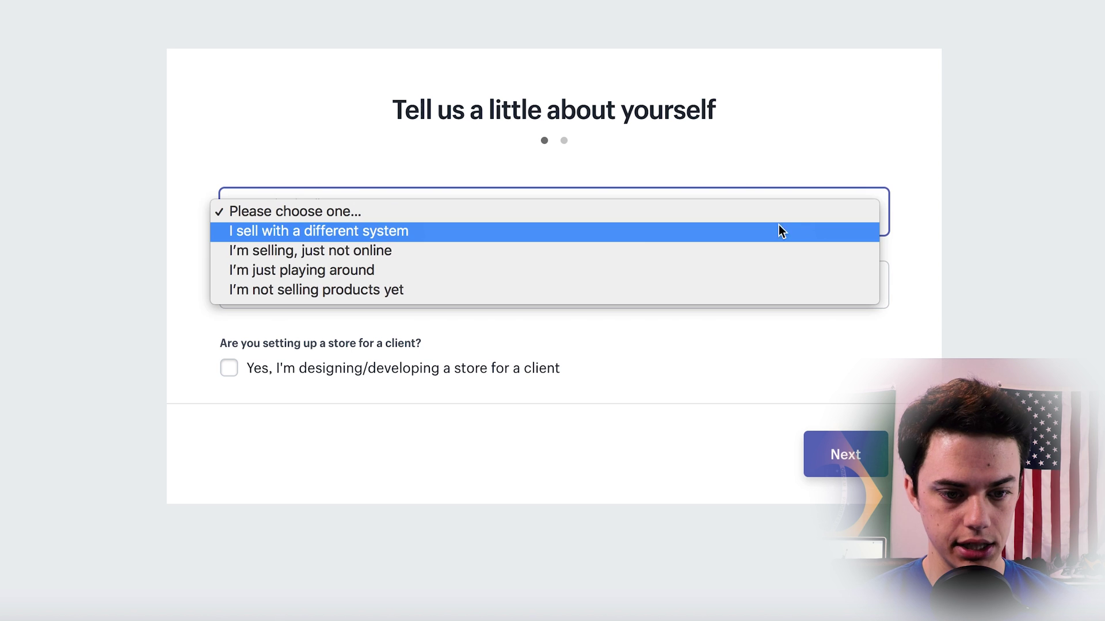
click(447, 288)
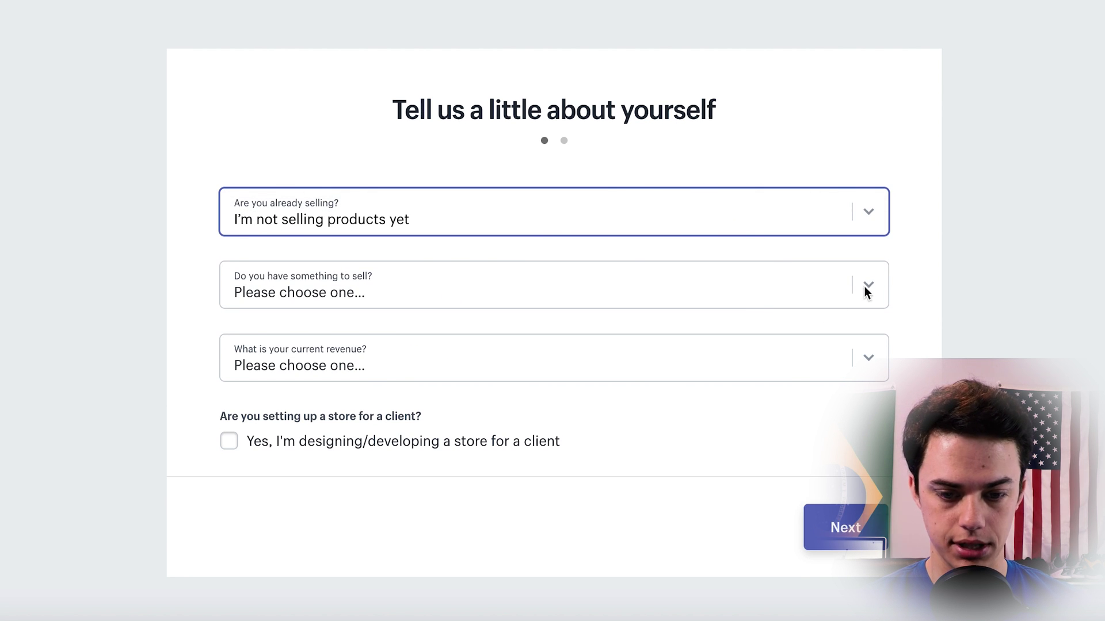
click(872, 288)
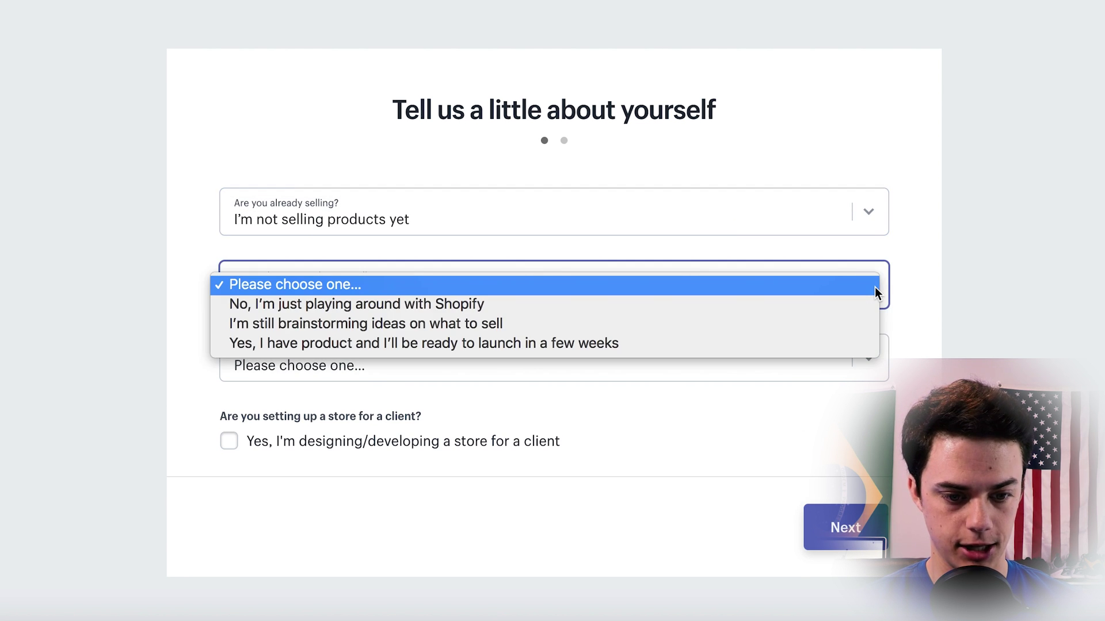
click(610, 303)
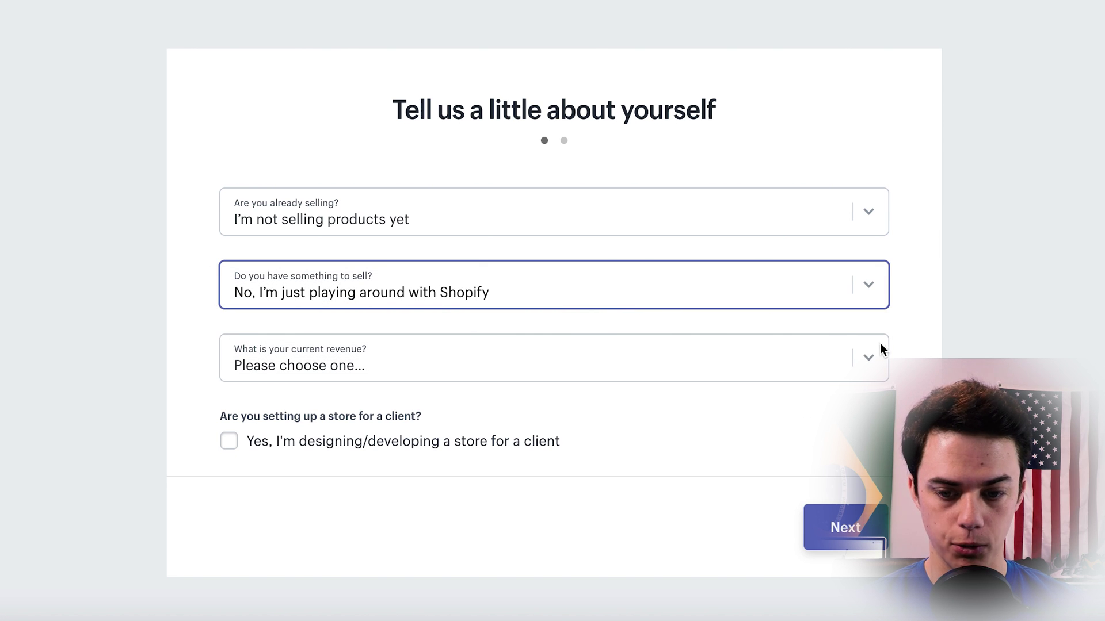
click(869, 358)
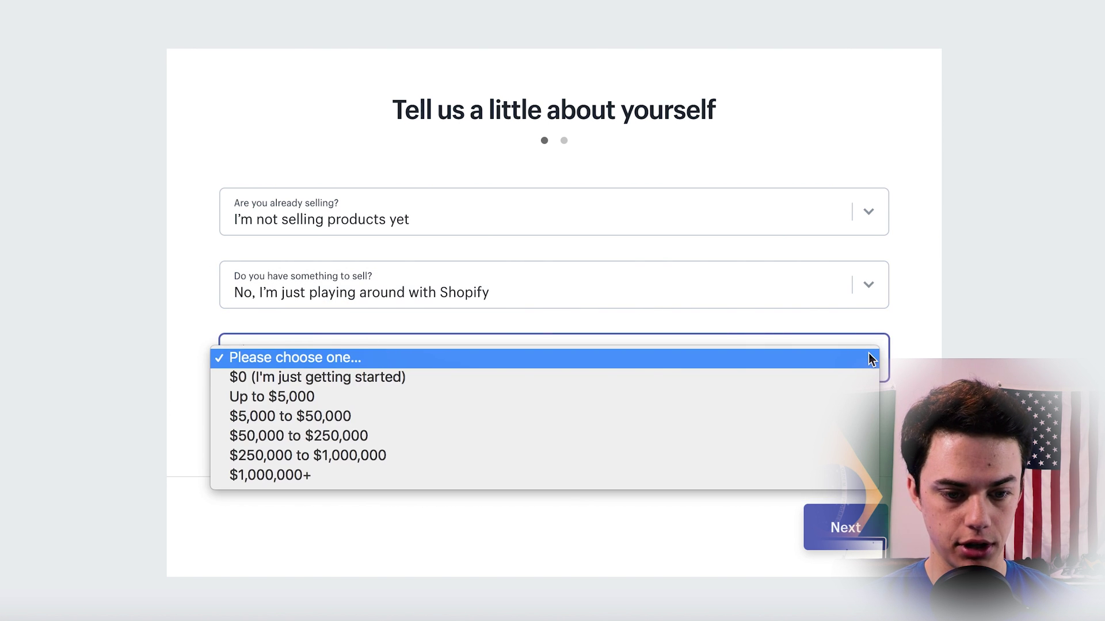
click(752, 381)
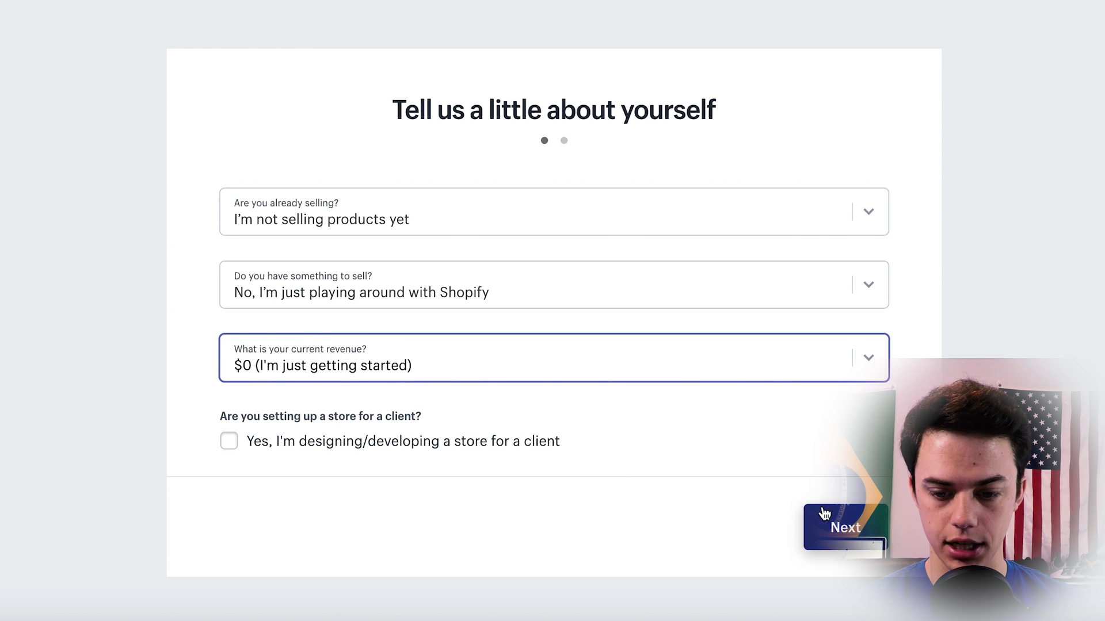
click(860, 526)
Scroll through the business address form before entering the store.
scroll(731, 395, down, 5)
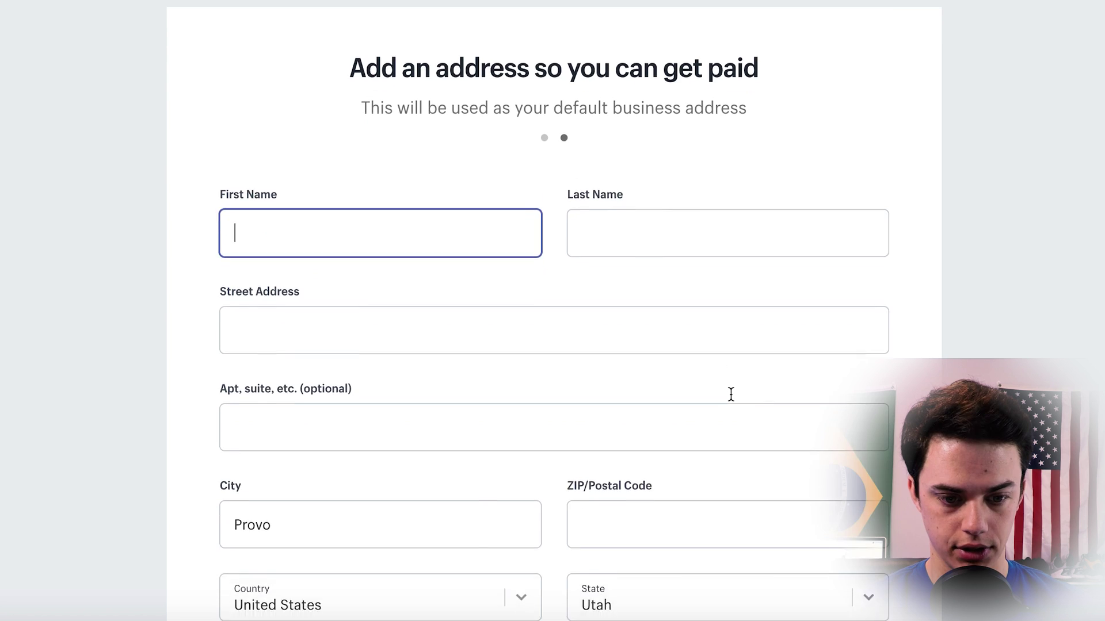
scroll(731, 395, up, 2)
scroll(731, 394, up, 3)
scroll(730, 395, down, 2)
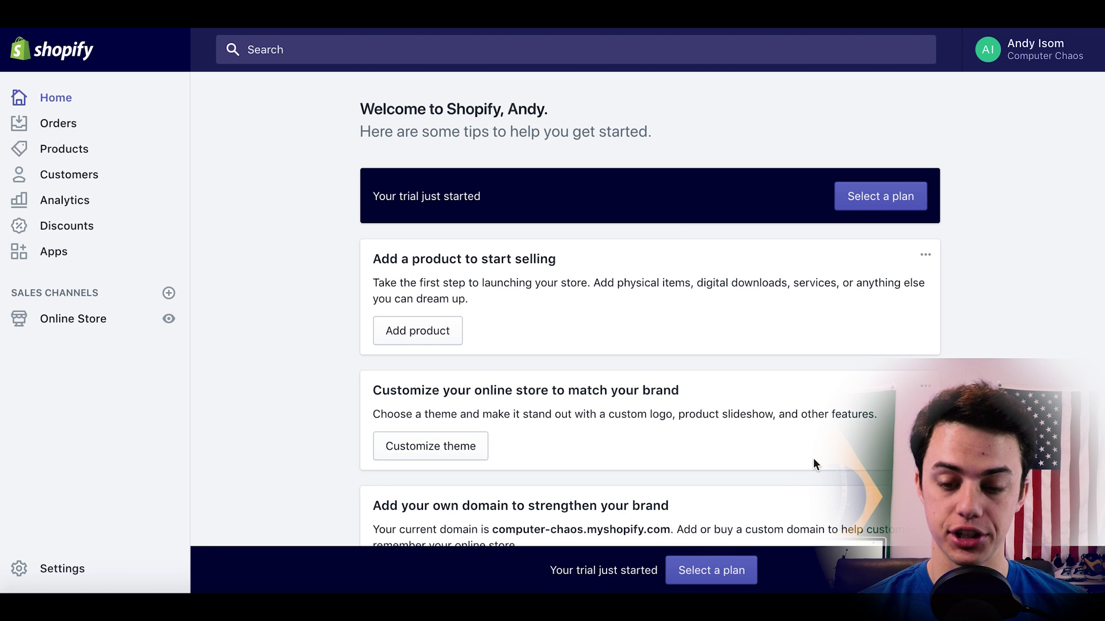
Compare the Basic, Shopify and Advanced monthly plans, then return to Account settings.
click(896, 198)
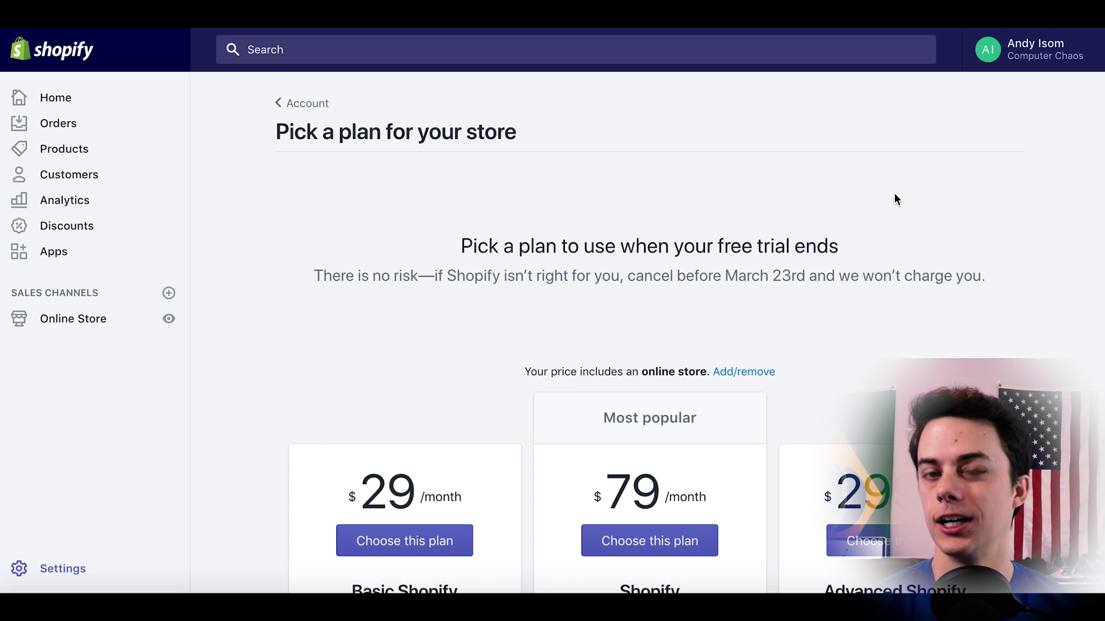
scroll(894, 195, down, 3)
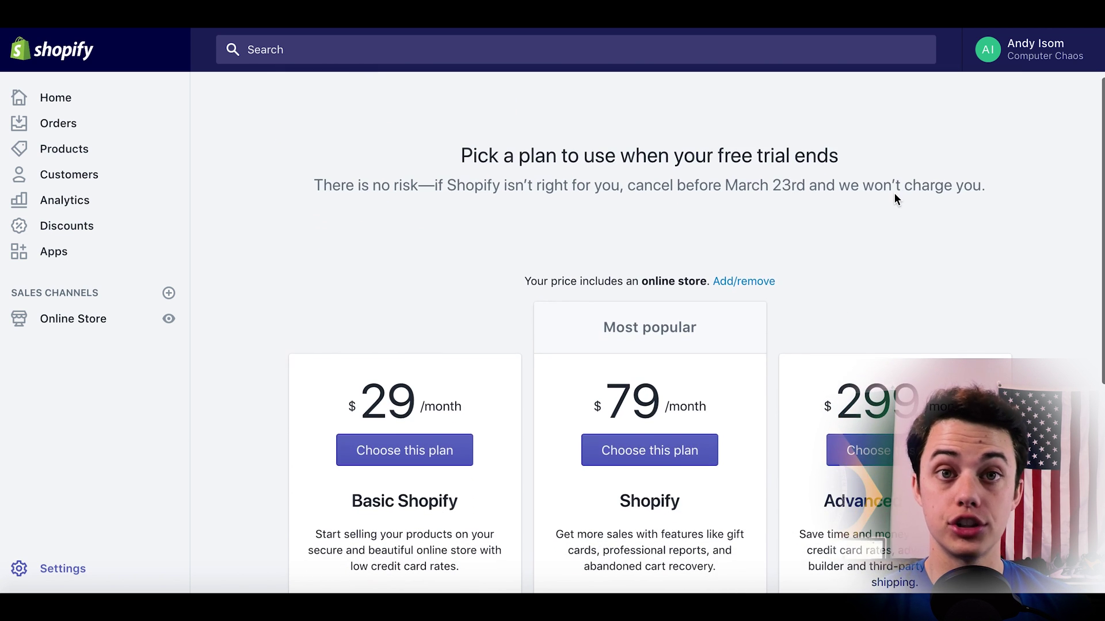
scroll(895, 195, down, 3)
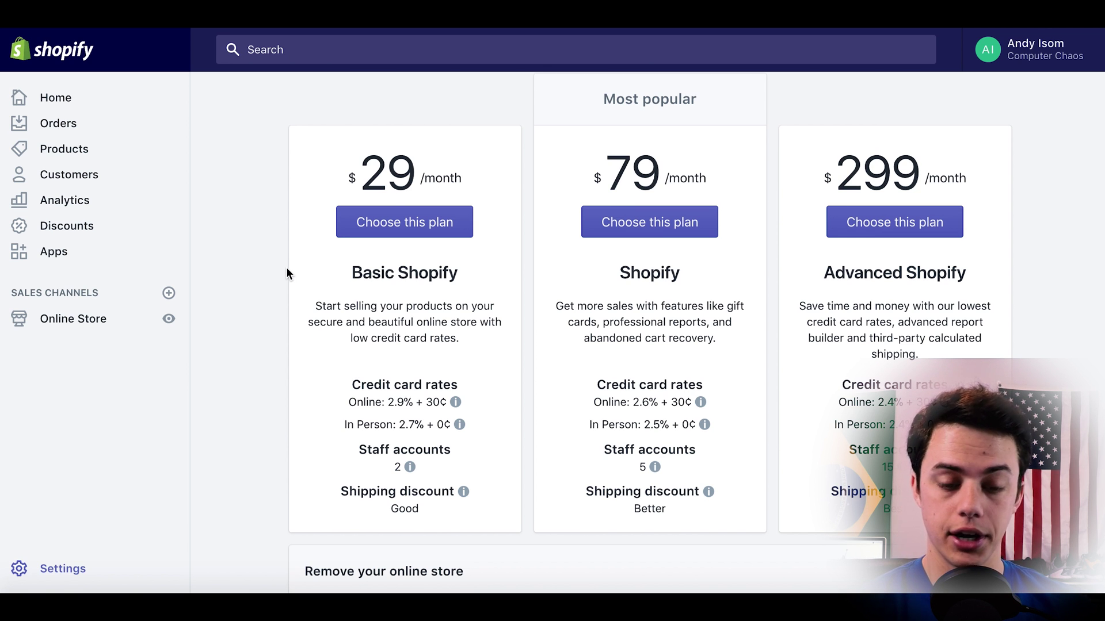
scroll(288, 272, up, 5)
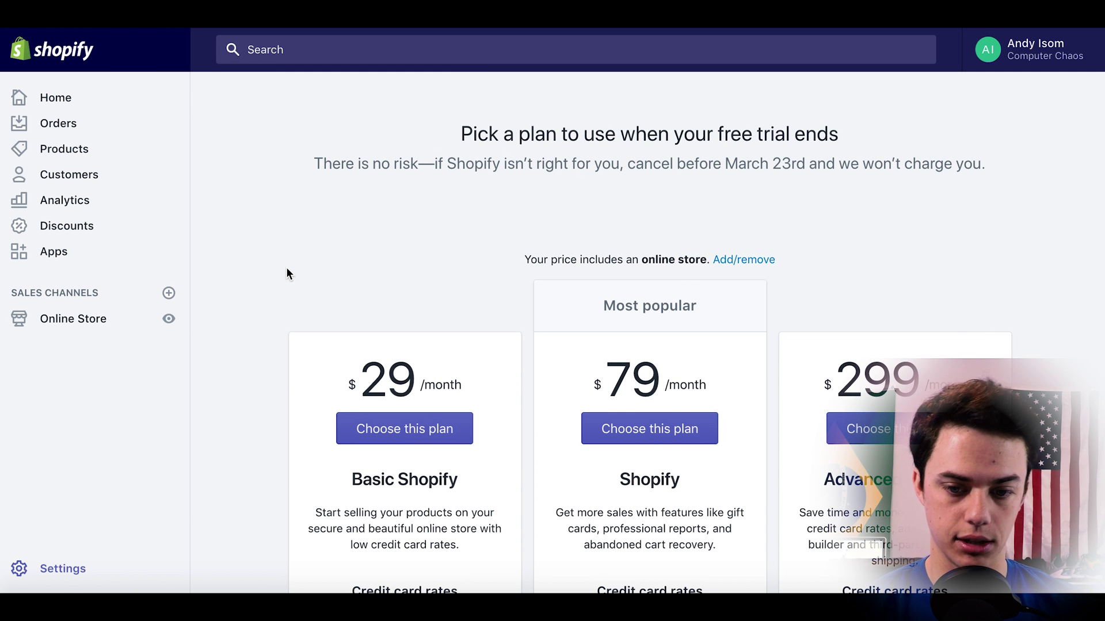
scroll(287, 273, up, 3)
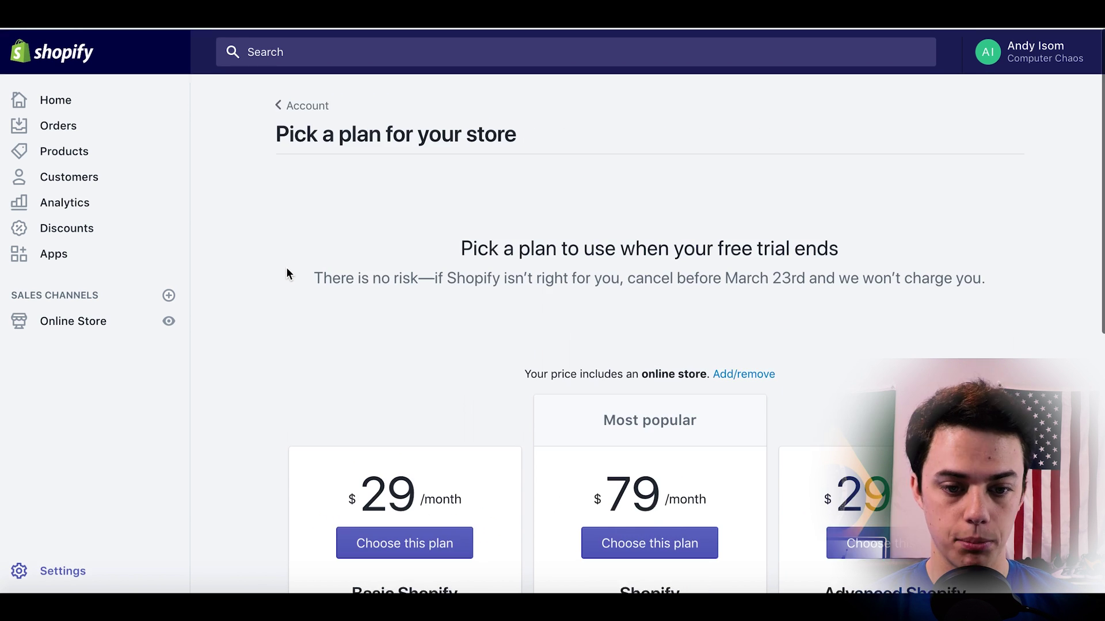
click(303, 103)
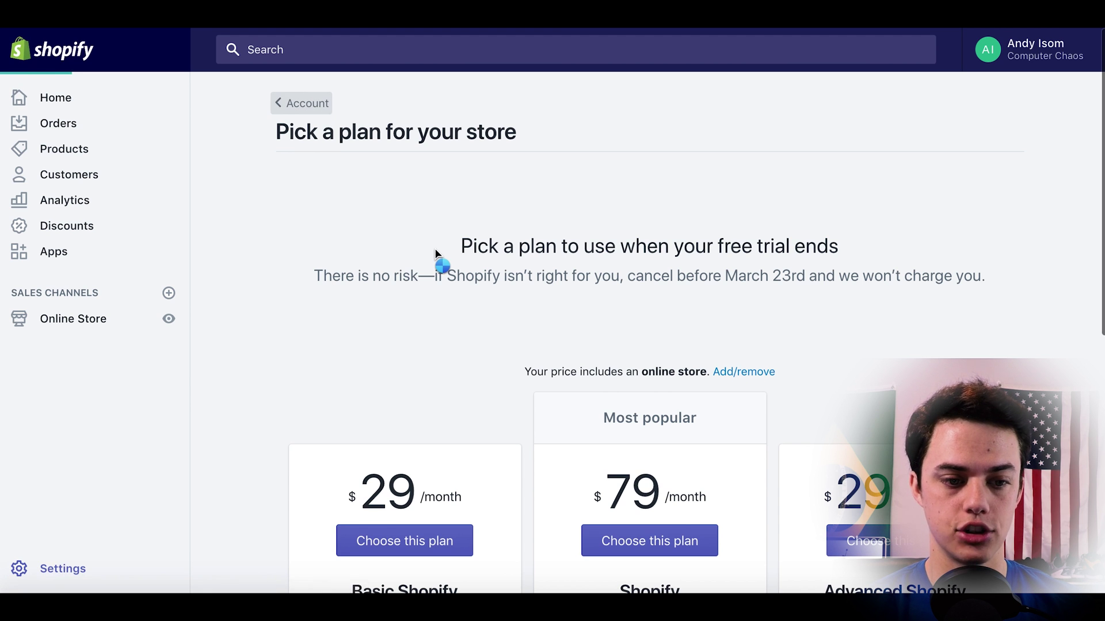
Go to Home and scroll through the setup tips to the Add domain card.
click(59, 102)
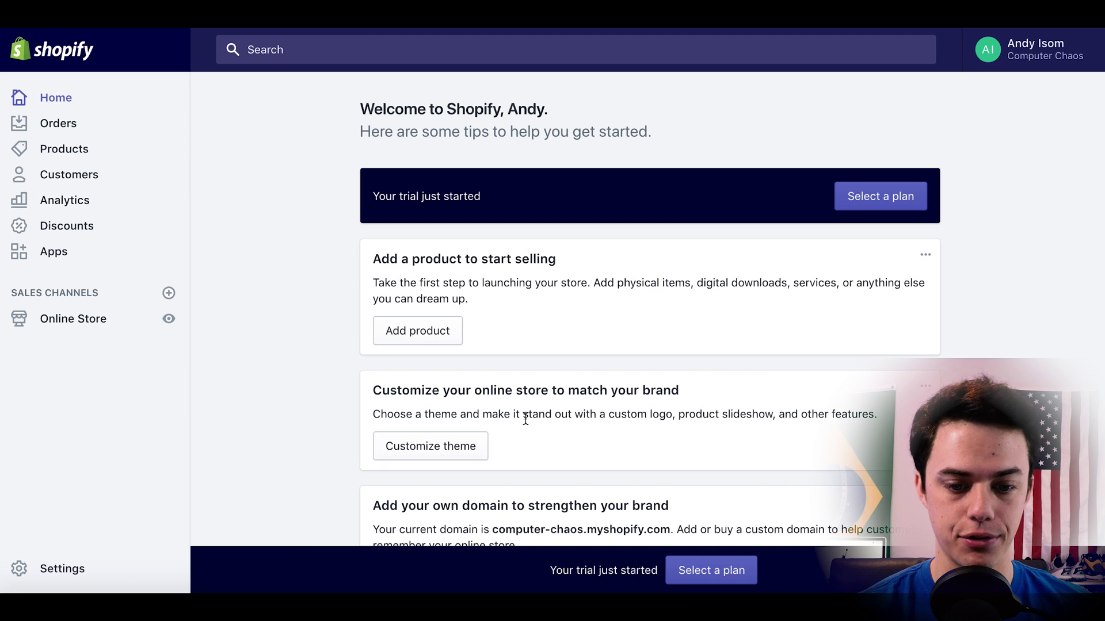
scroll(525, 420, down, 2)
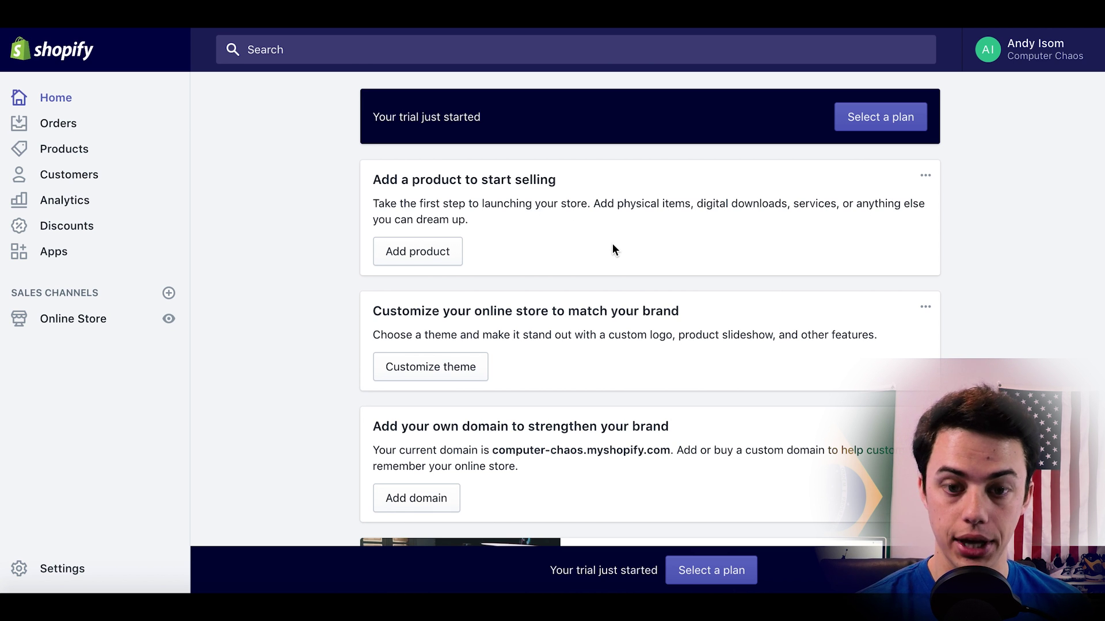
scroll(613, 245, down, 3)
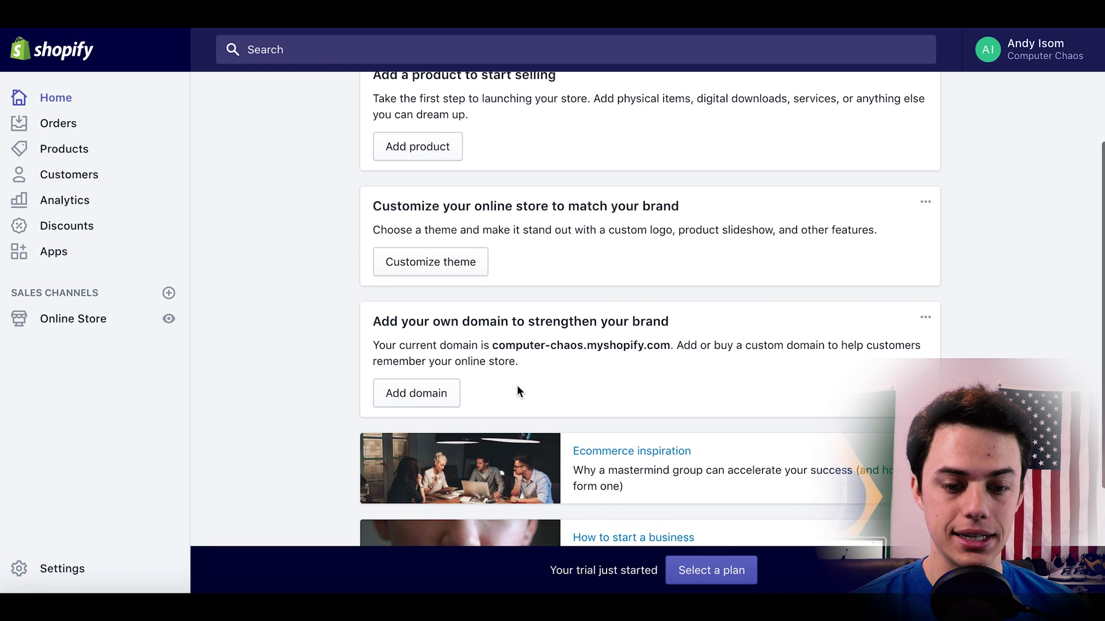
Open the domain settings and search for computerchaos.com as a new domain to buy.
click(454, 393)
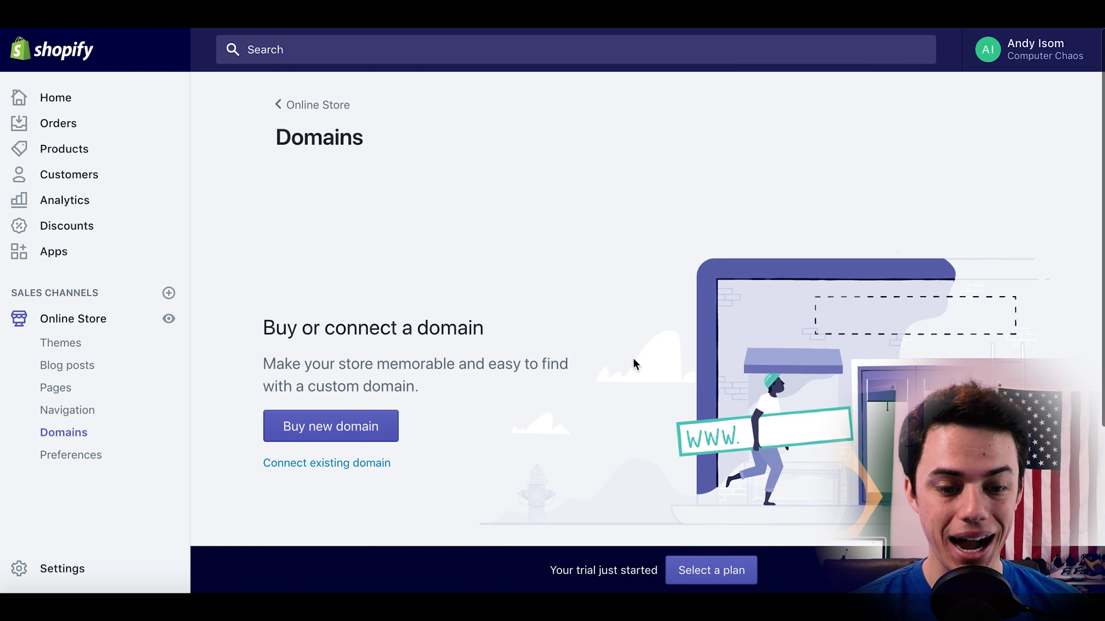
scroll(634, 360, down, 1)
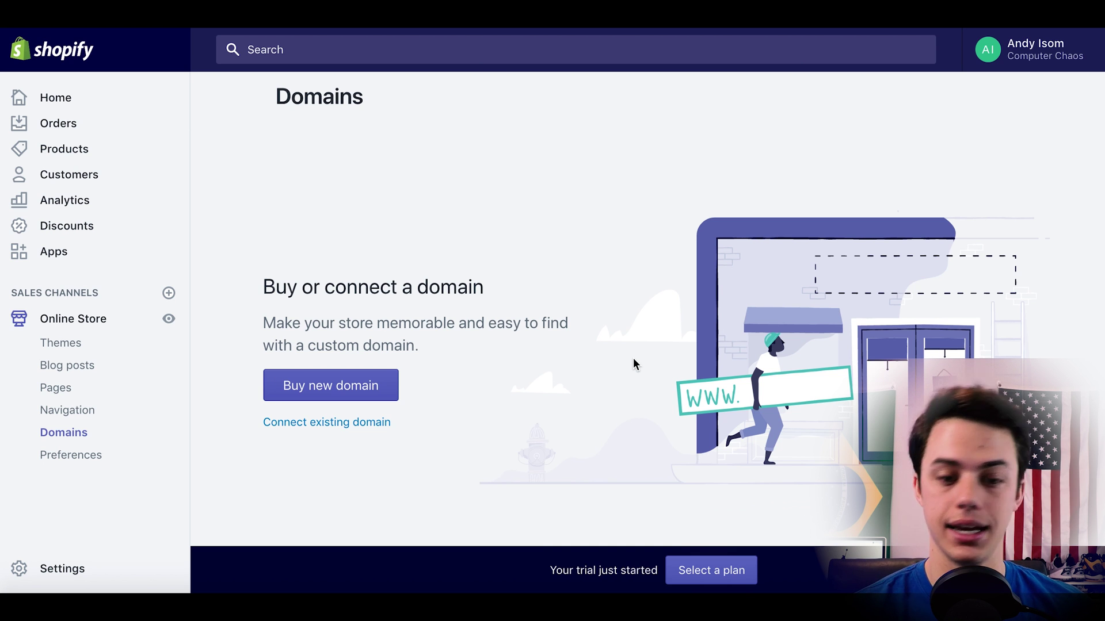
click(354, 391)
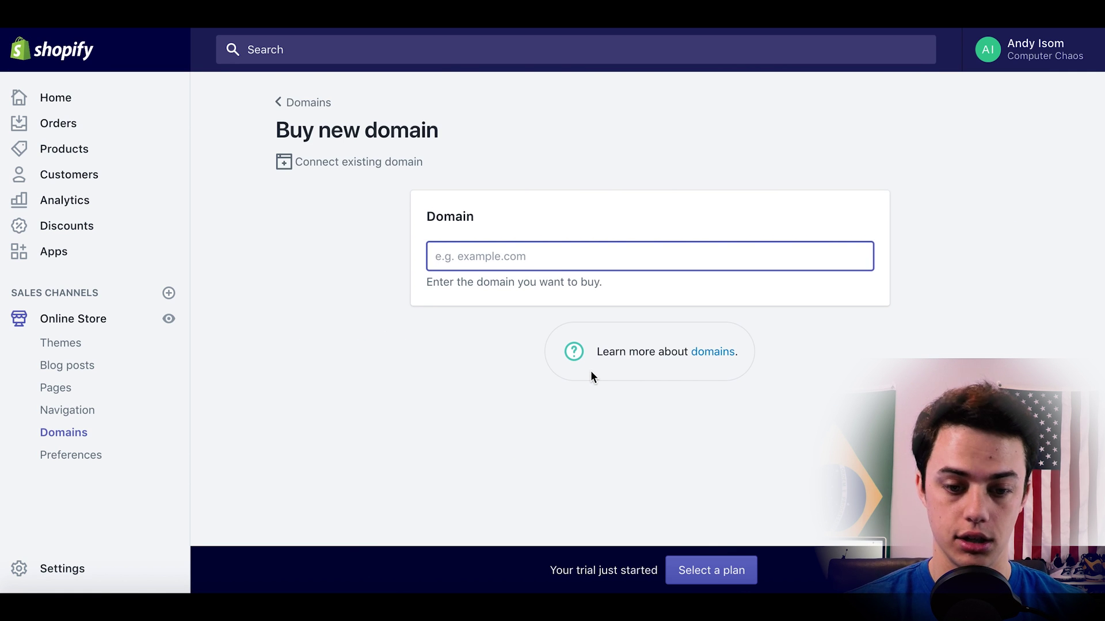
text(computerchaos.com)
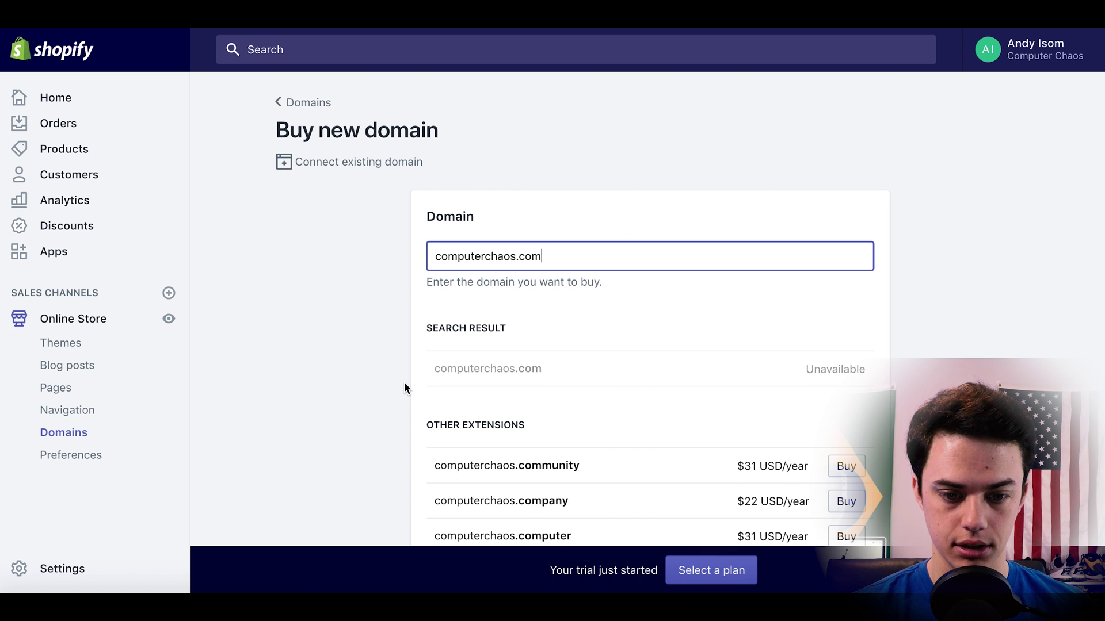
Review the alternative extensions and prices, then clear the domain search field.
scroll(404, 387, down, 2)
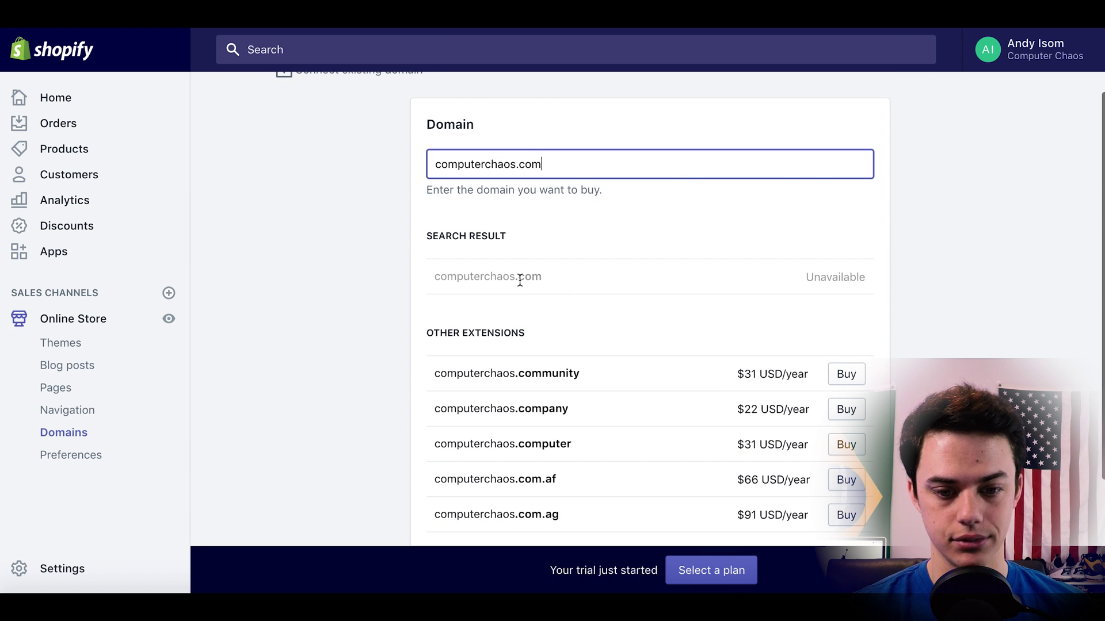
scroll(519, 281, down, 3)
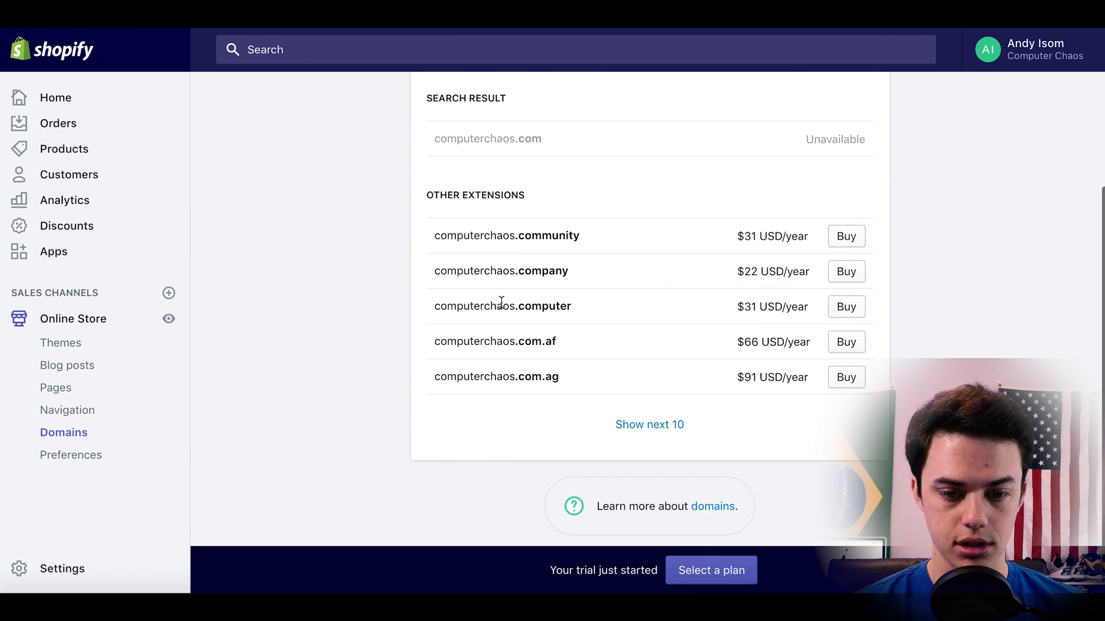
scroll(505, 313, up, 5)
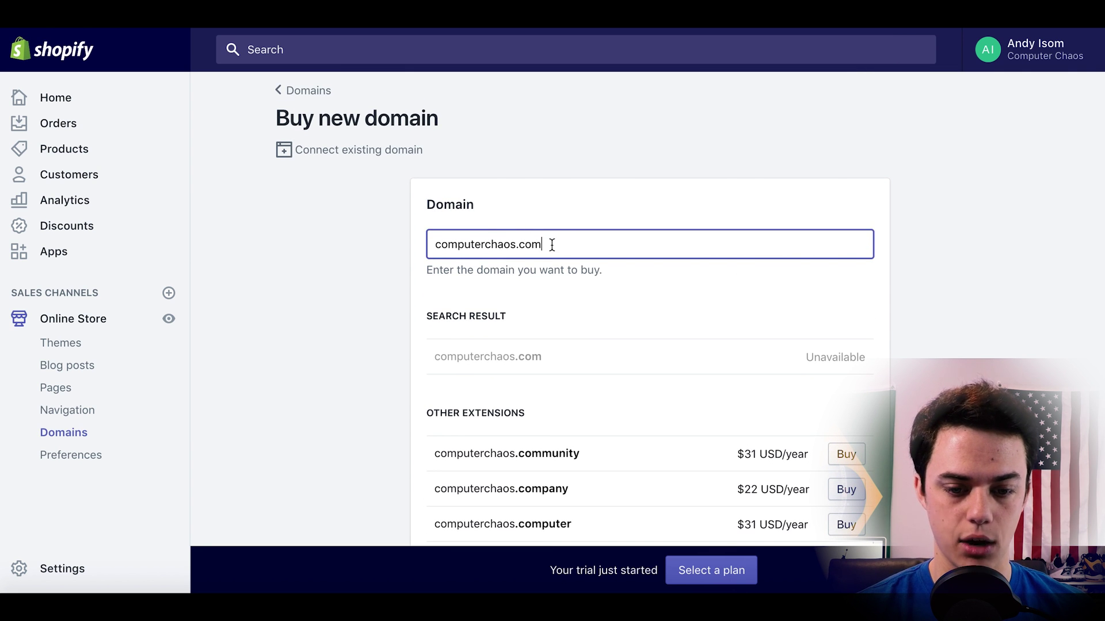
drag(552, 242, 402, 242)
key(BackSpace)
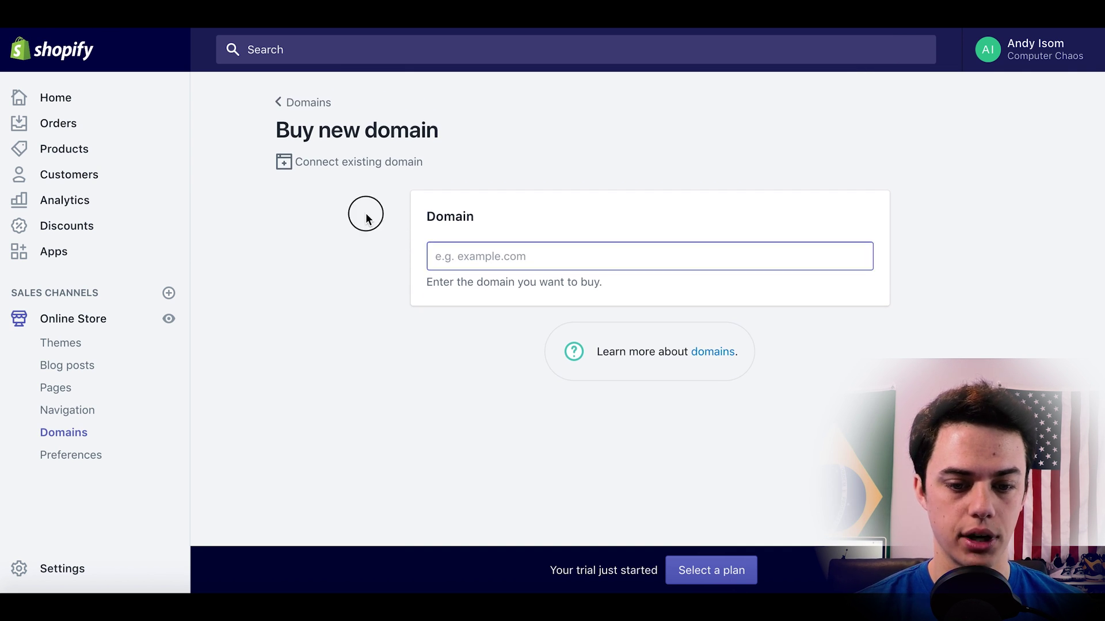
Return to Home and scroll down to the Add domain tip.
click(62, 101)
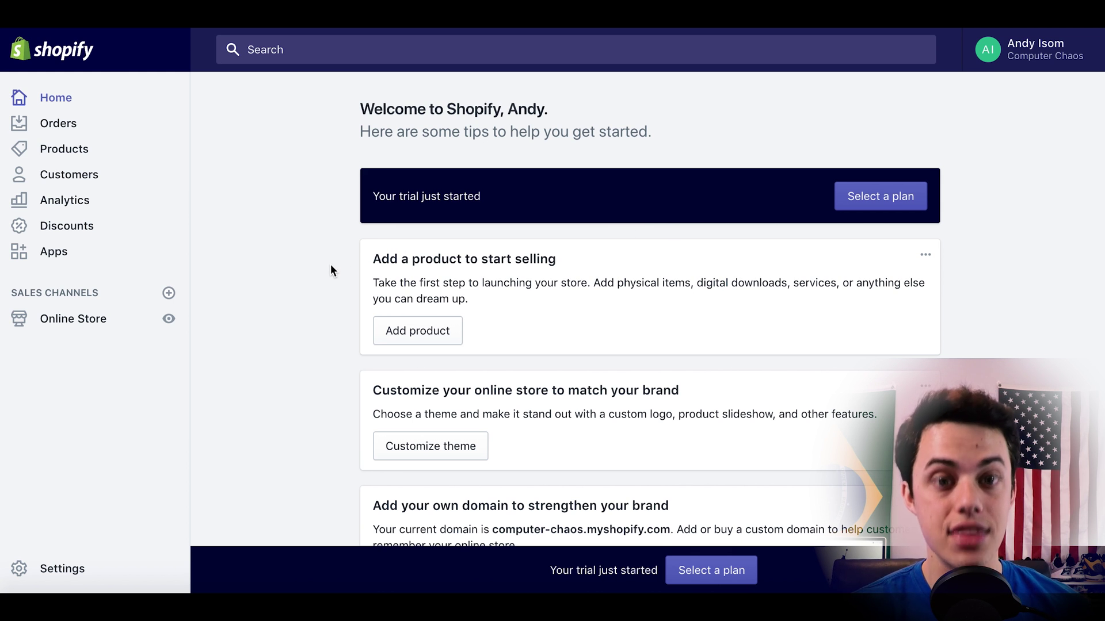
scroll(330, 285, down, 2)
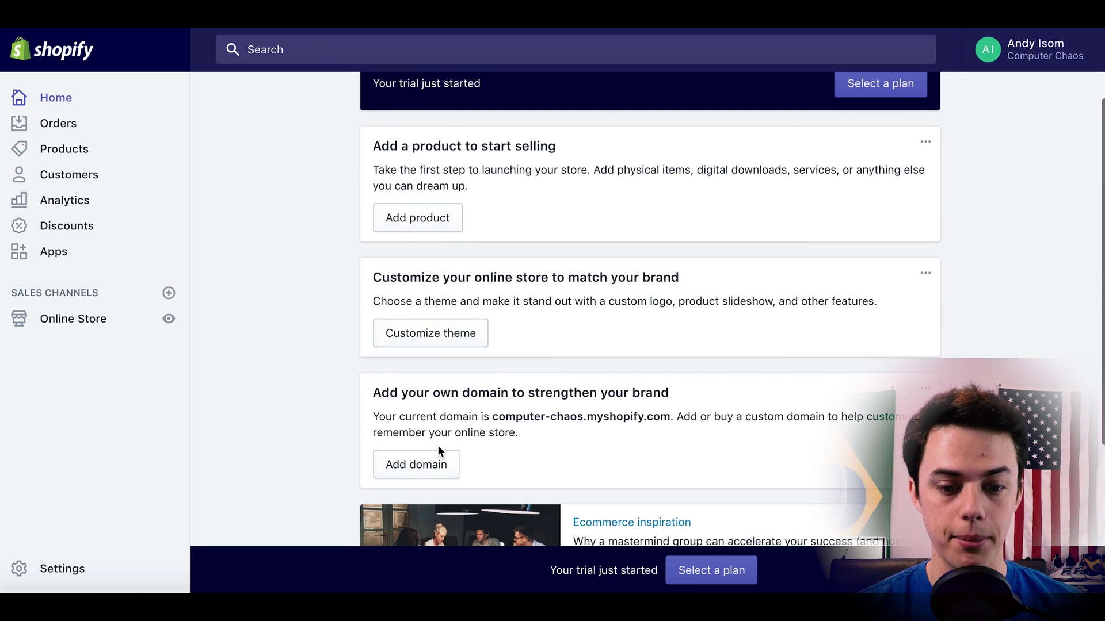
click(431, 475)
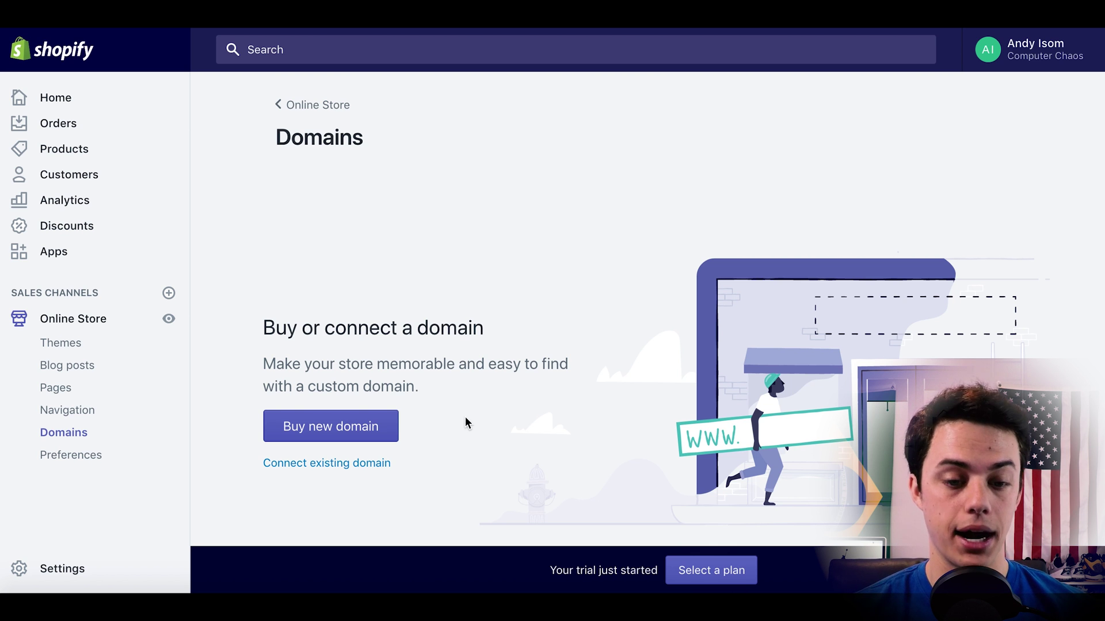
click(69, 102)
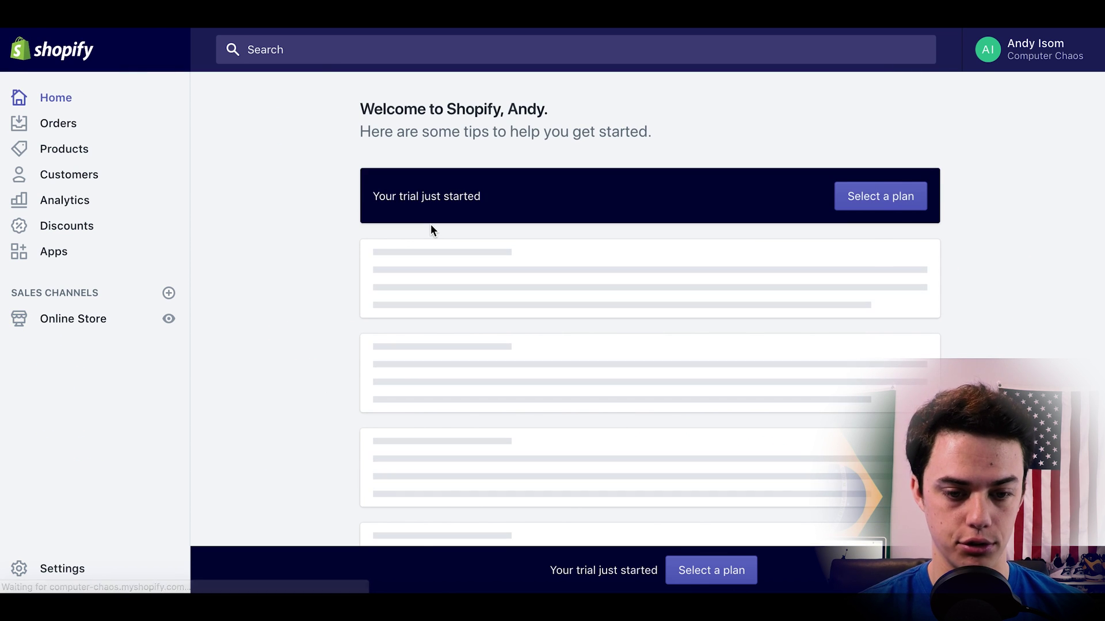
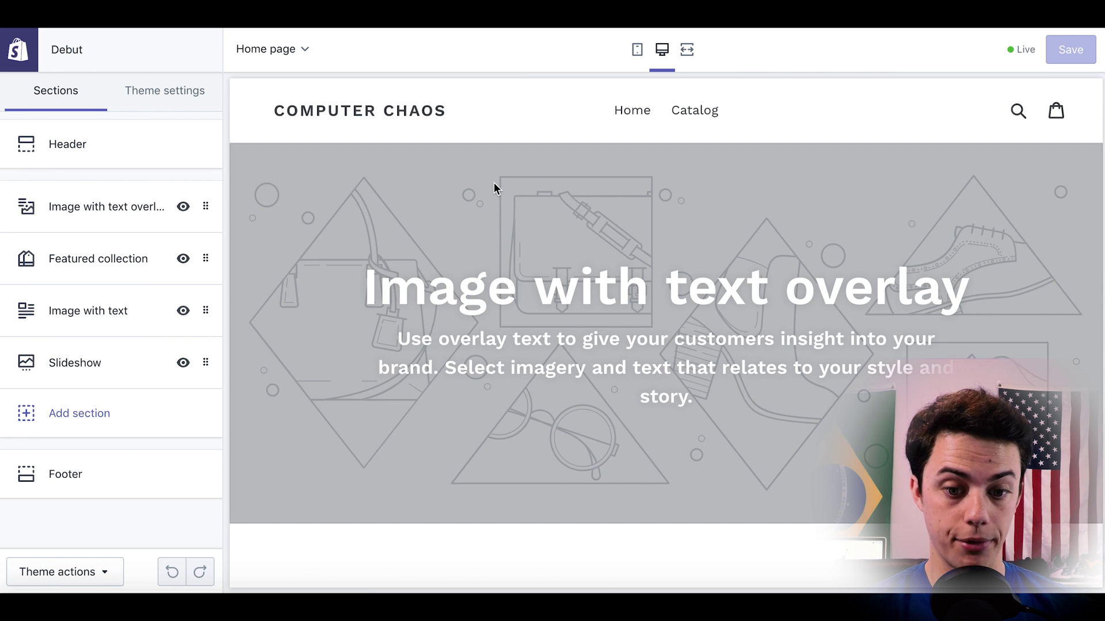
Scroll down the Themes page to confirm Debut is listed as the current theme.
scroll(494, 183, down, 15)
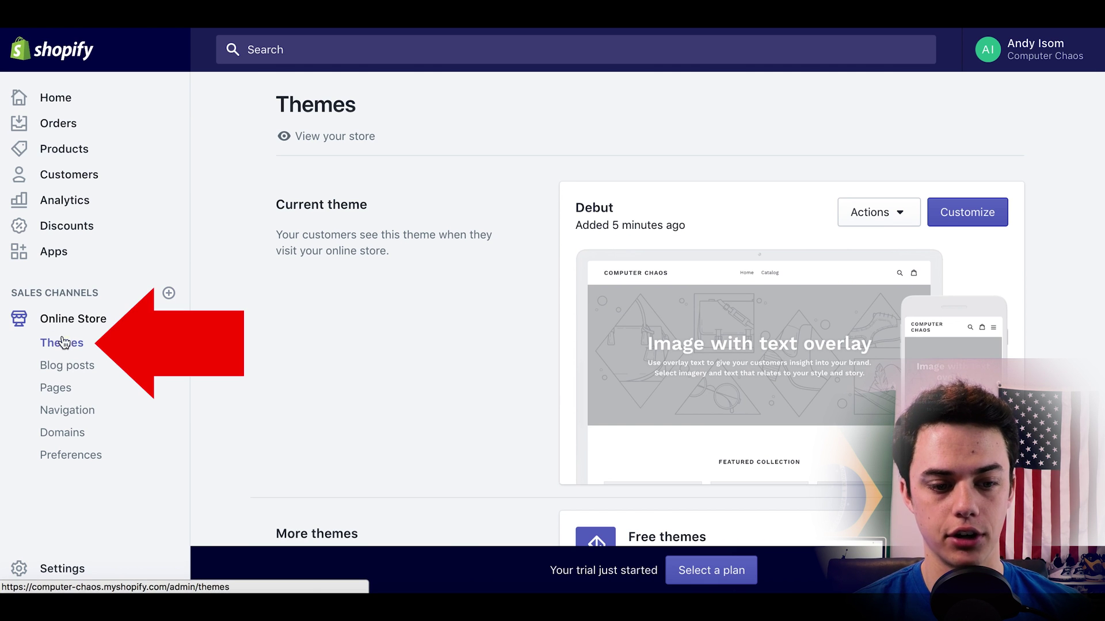
scroll(350, 426, down, 4)
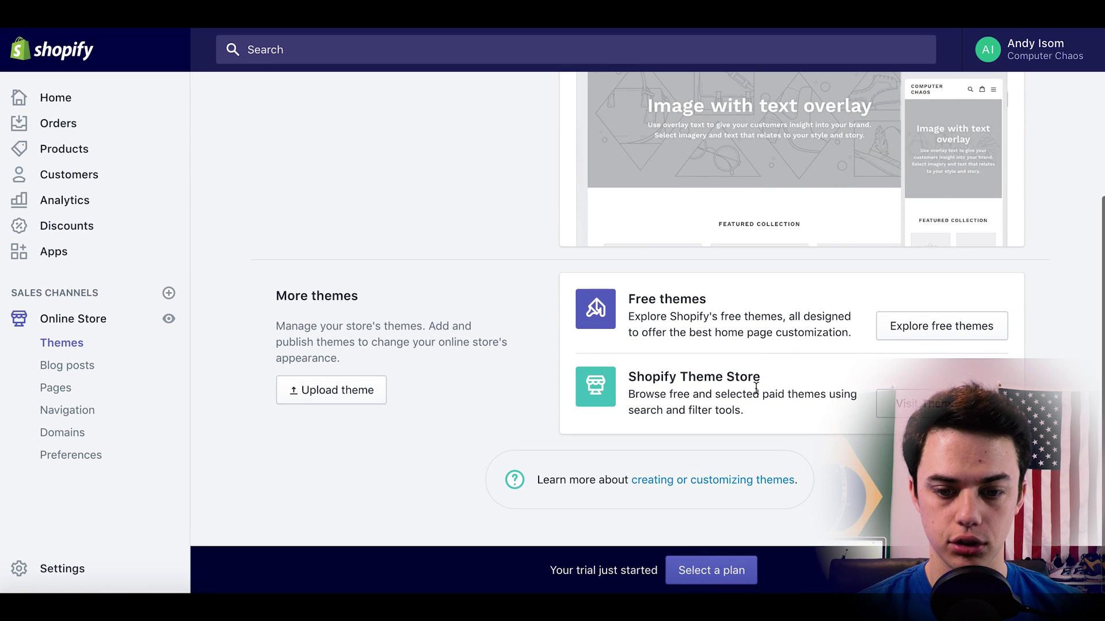
click(989, 328)
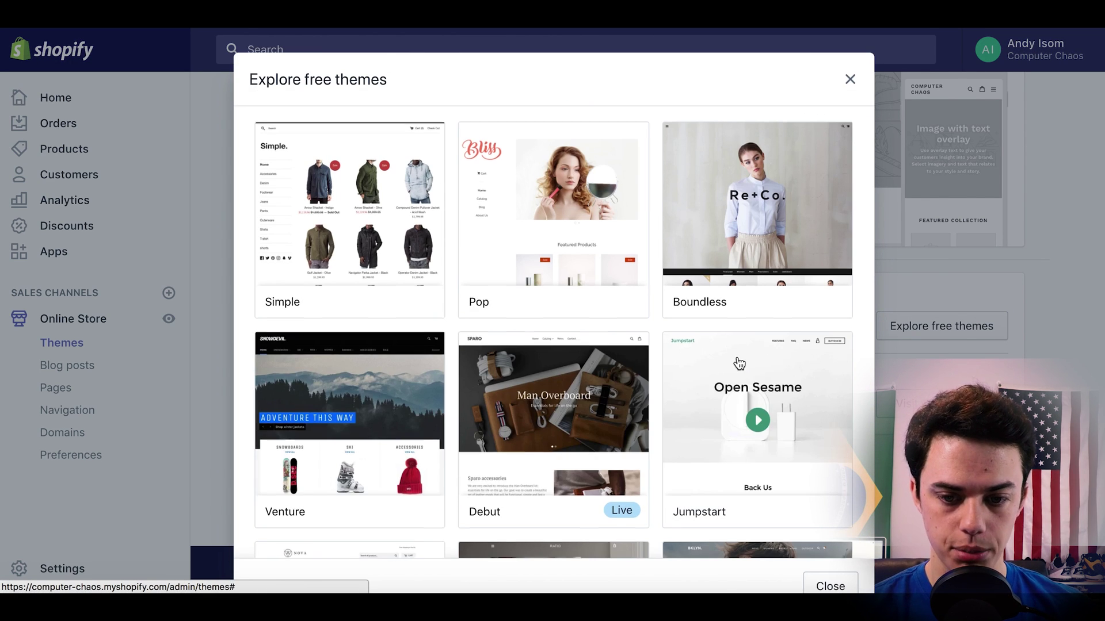
scroll(738, 363, down, 7)
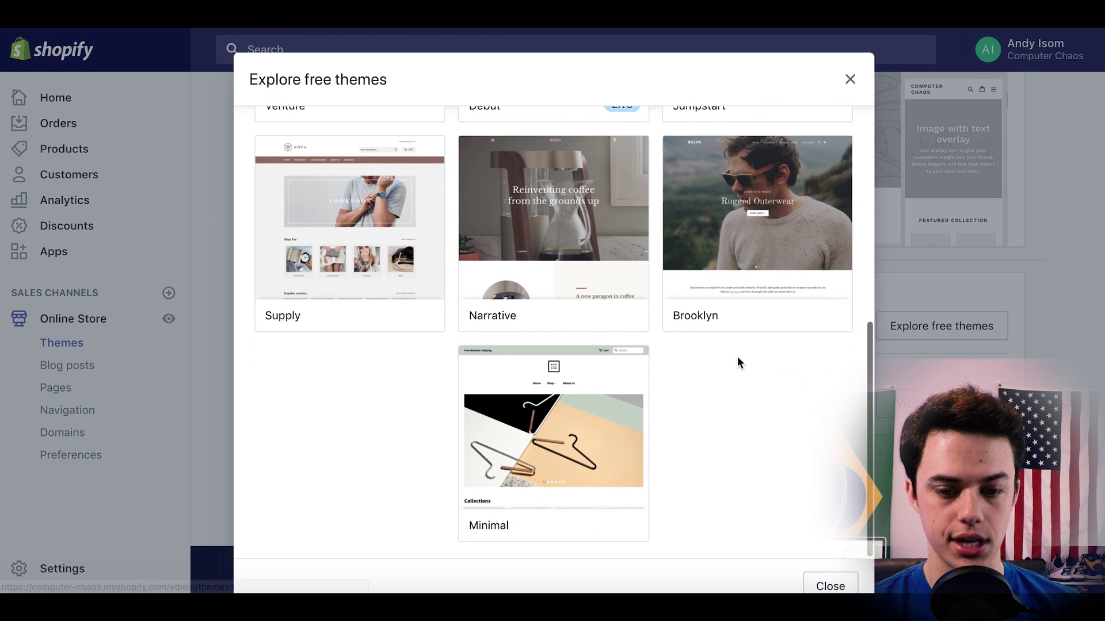
scroll(737, 356, up, 7)
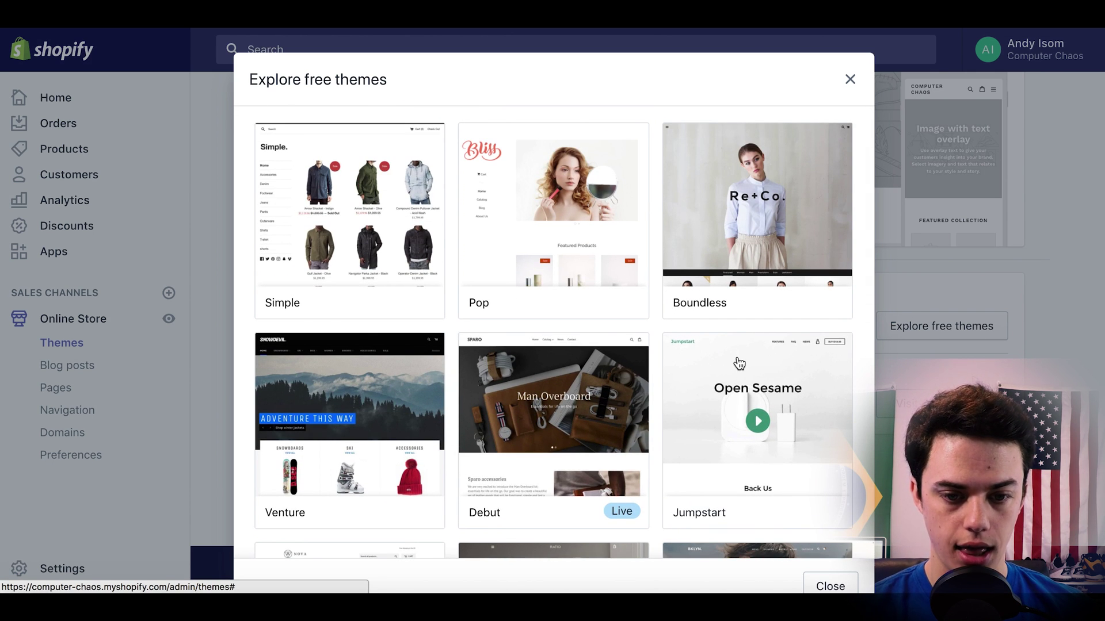
scroll(672, 389, down, 1)
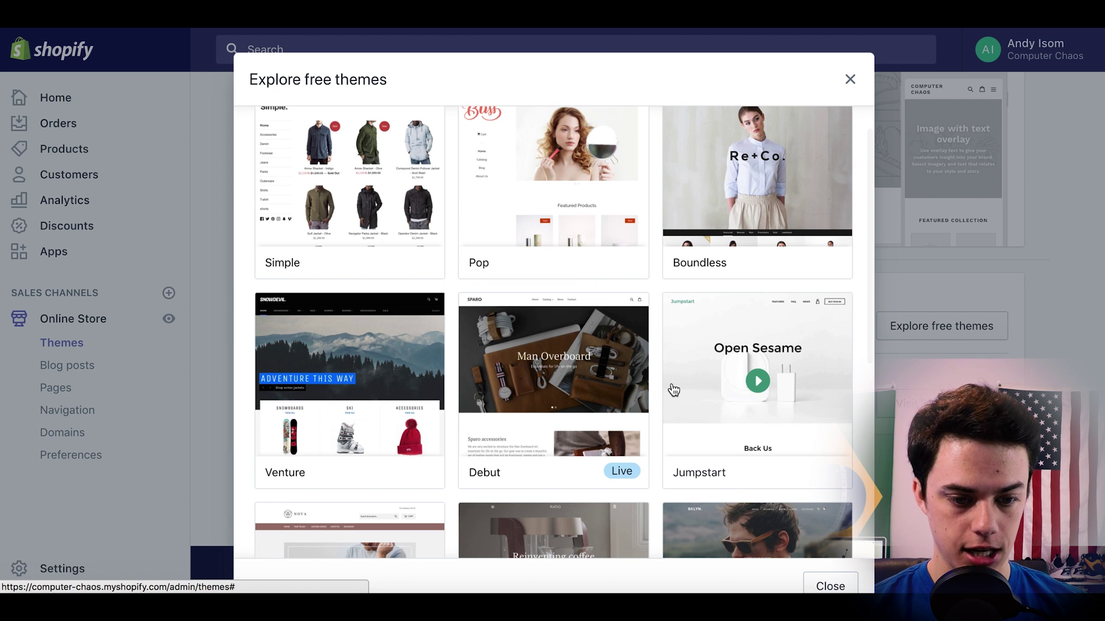
scroll(673, 390, down, 1)
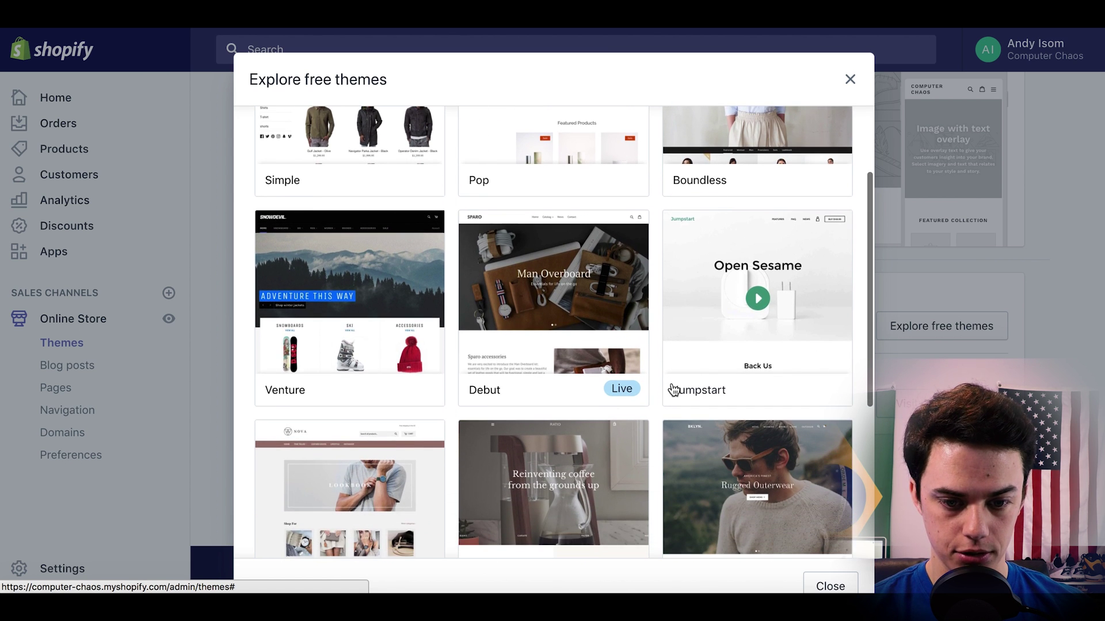
scroll(754, 310, down, 1)
scroll(794, 316, up, 3)
click(585, 385)
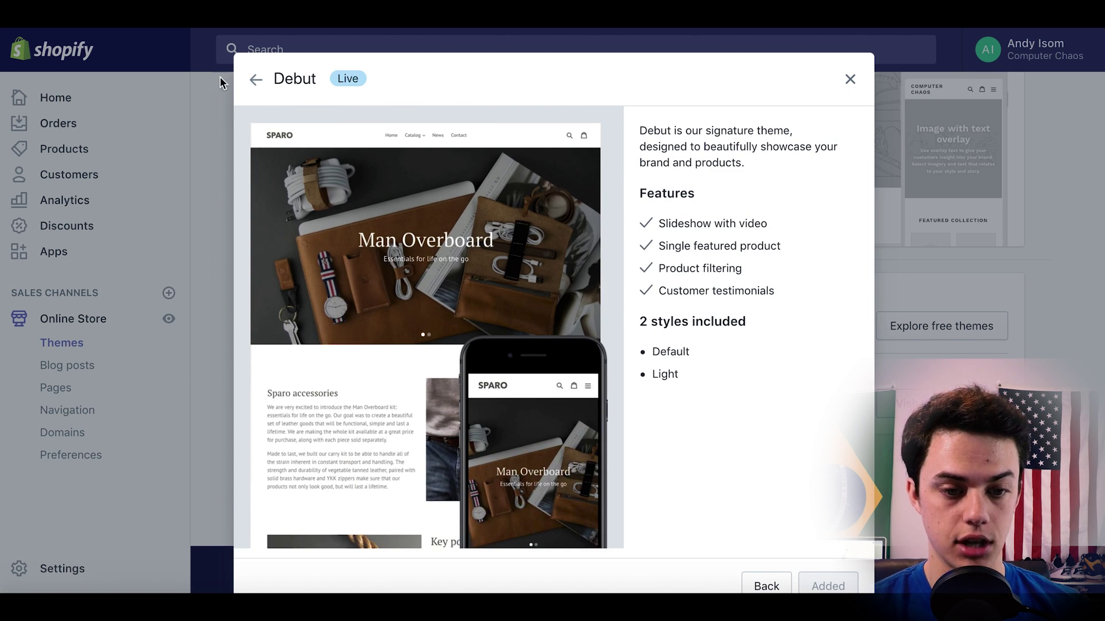
click(249, 83)
scroll(527, 323, down, 1)
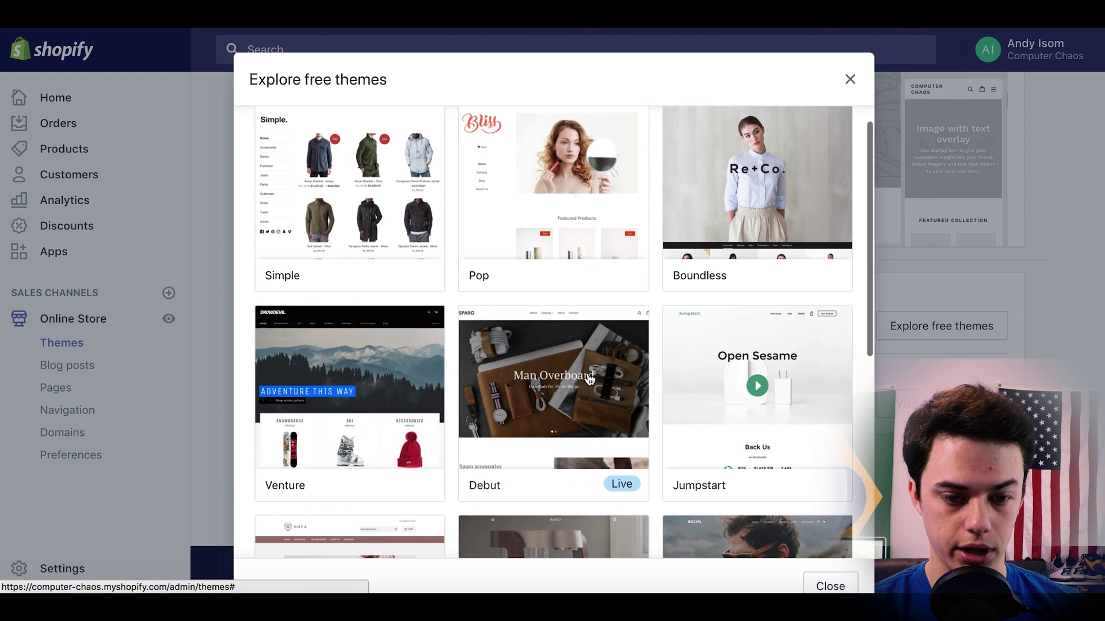
click(401, 375)
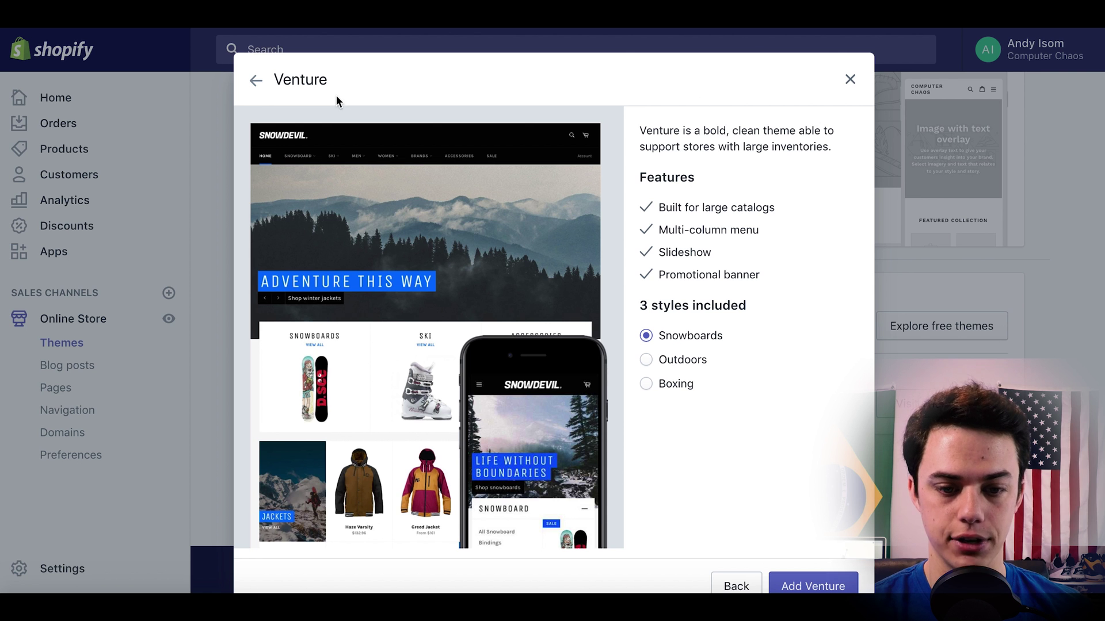
click(256, 82)
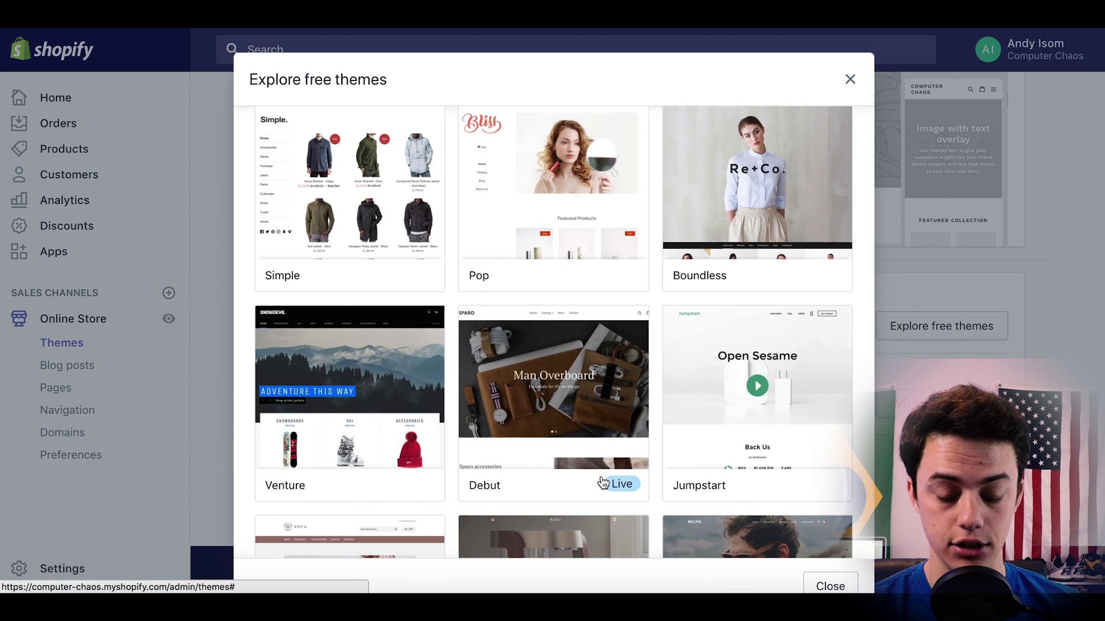
click(850, 79)
scroll(1073, 291, up, 5)
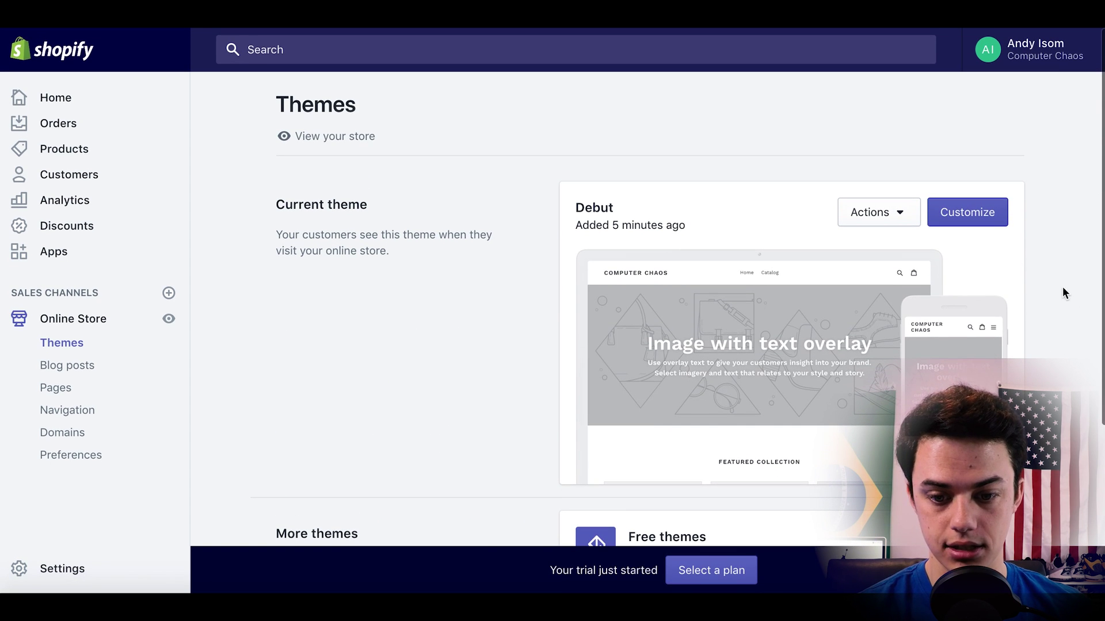
In Debut's Header, set the logo to the free stock photo of hands typing on a laptop.
click(970, 218)
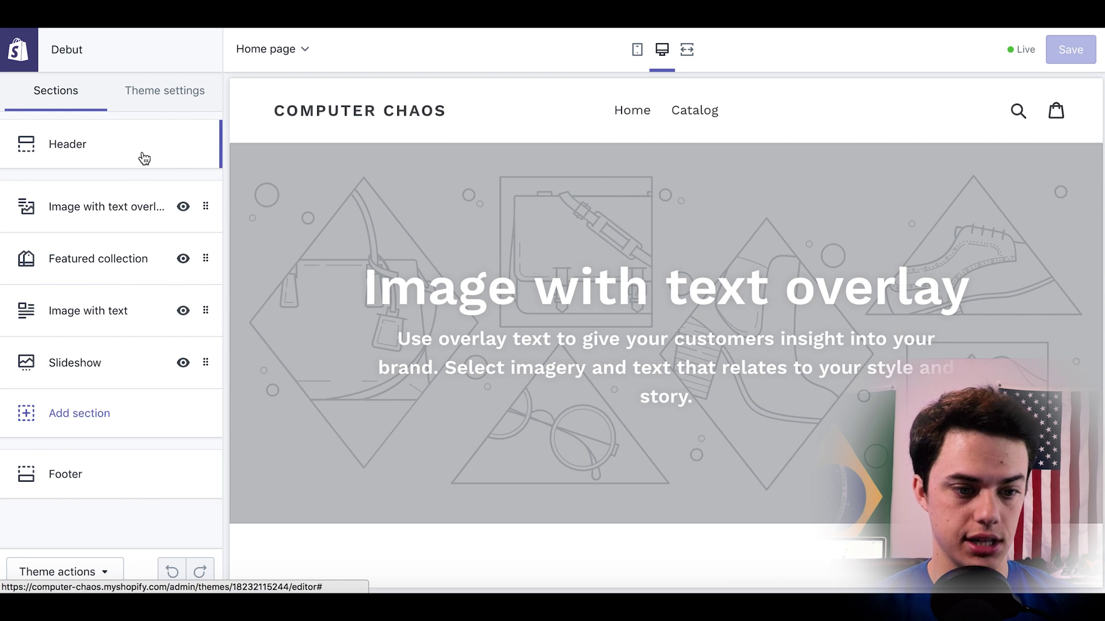
click(67, 150)
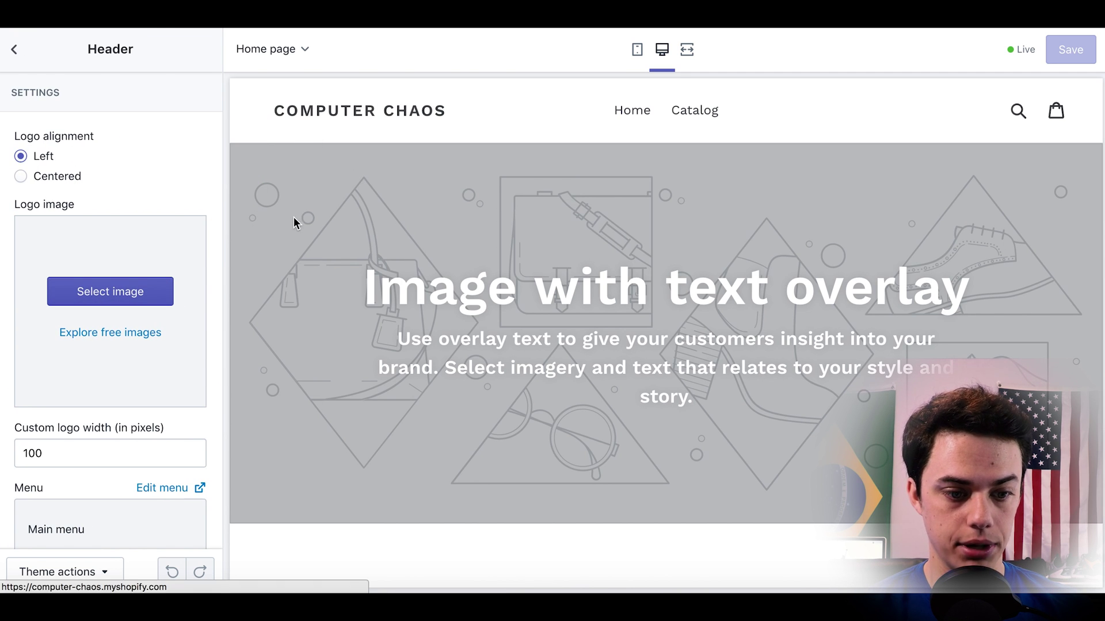
click(148, 333)
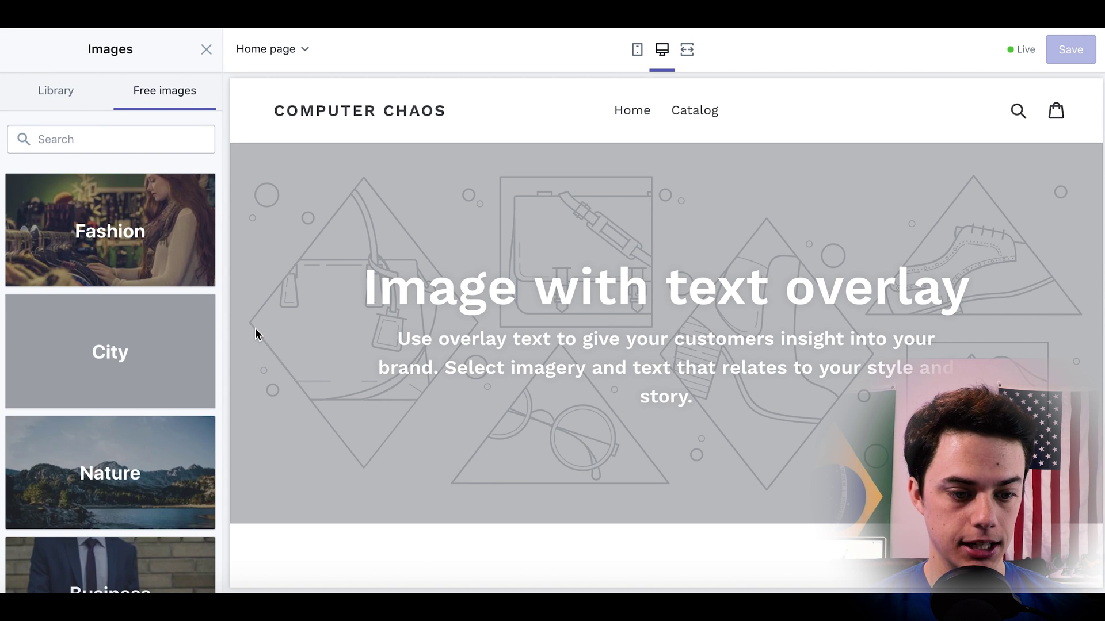
click(112, 141)
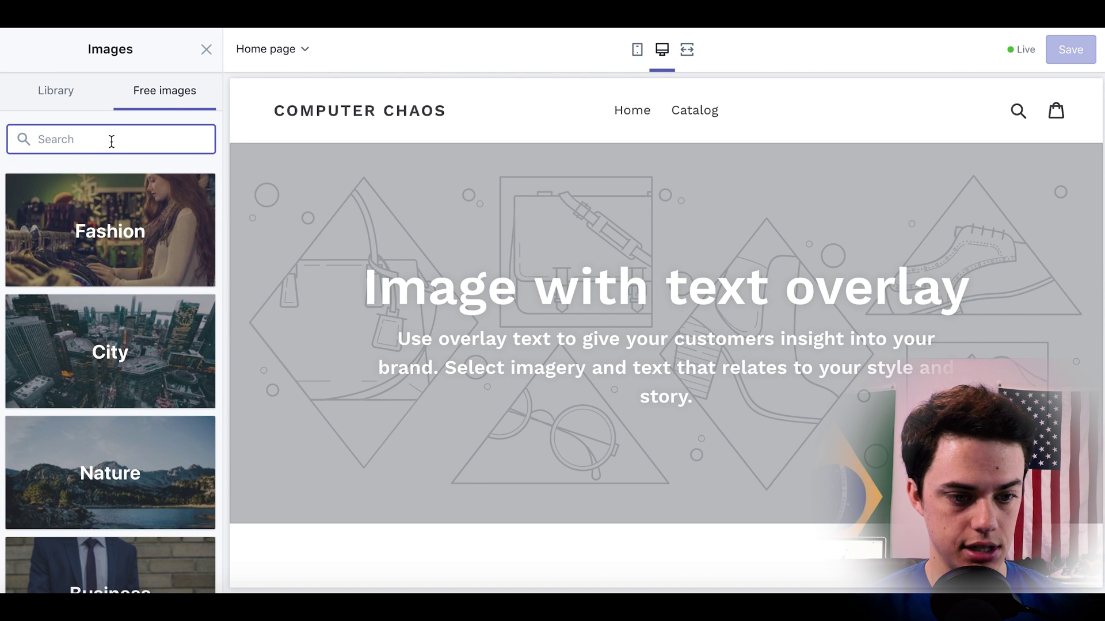
text(computer)
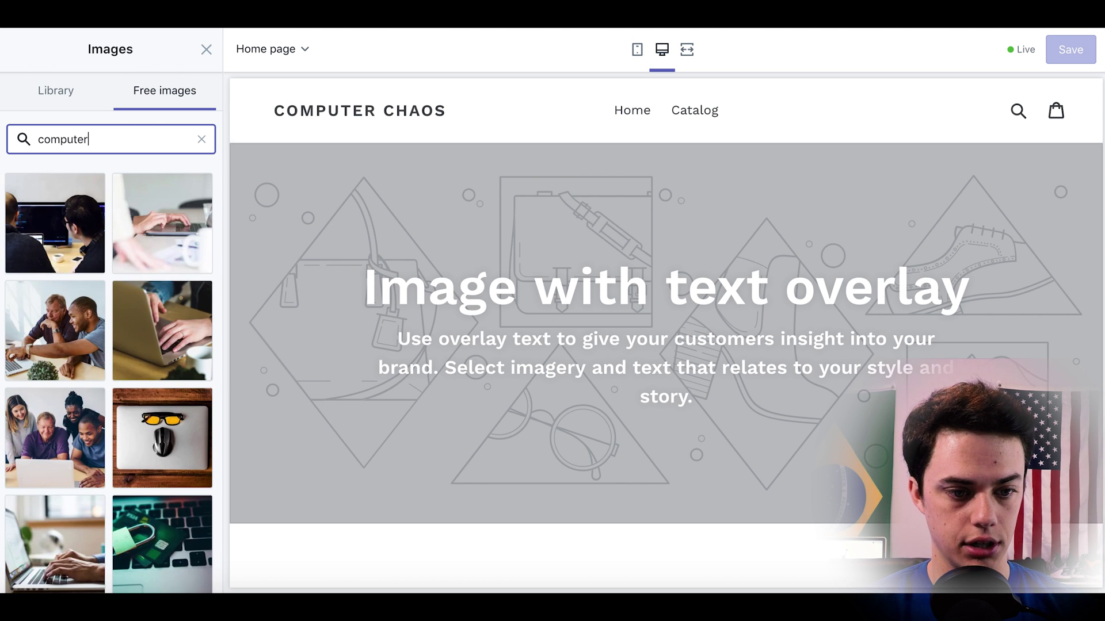
scroll(130, 276, down, 4)
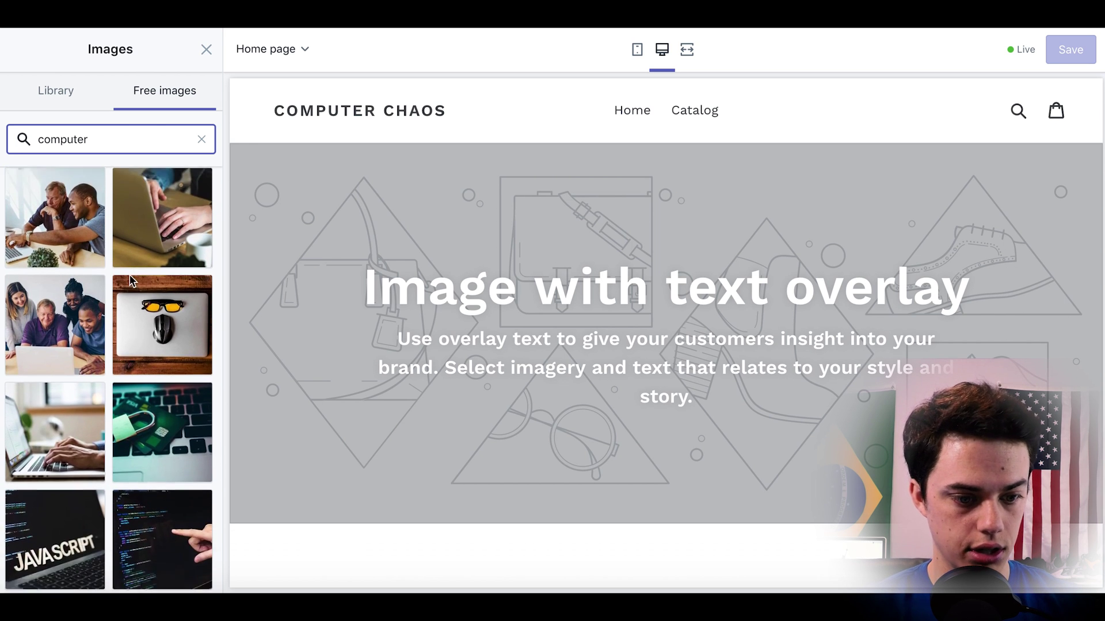
double_click(60, 378)
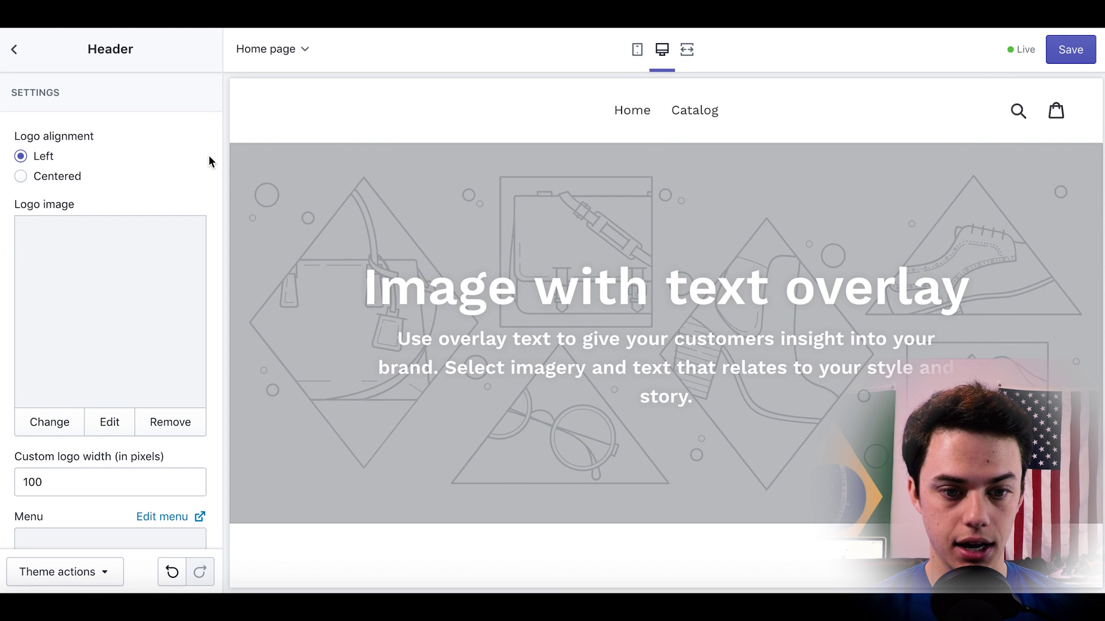
scroll(330, 154, down, 3)
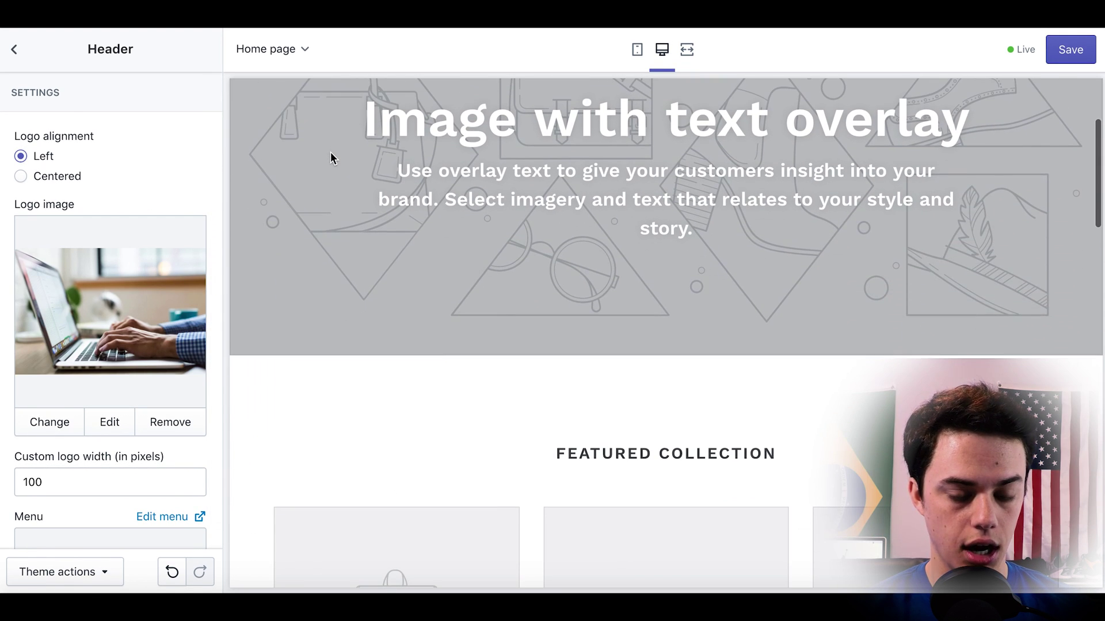
scroll(164, 314, down, 5)
scroll(164, 316, down, 3)
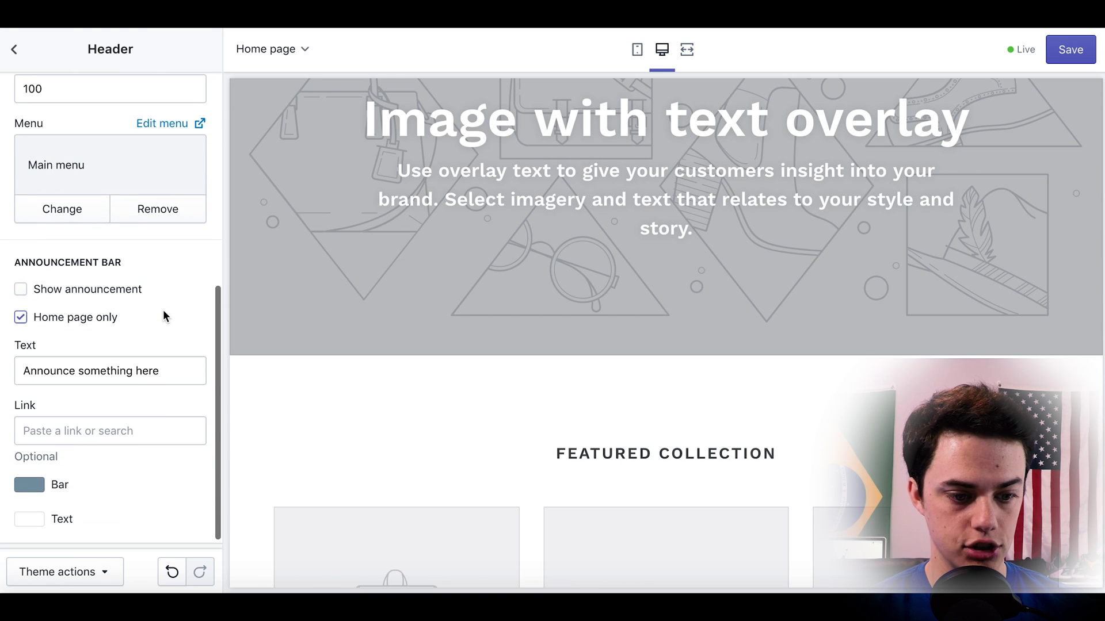
Show the announcement bar reading '50% off all shipping' and save the header changes.
click(20, 276)
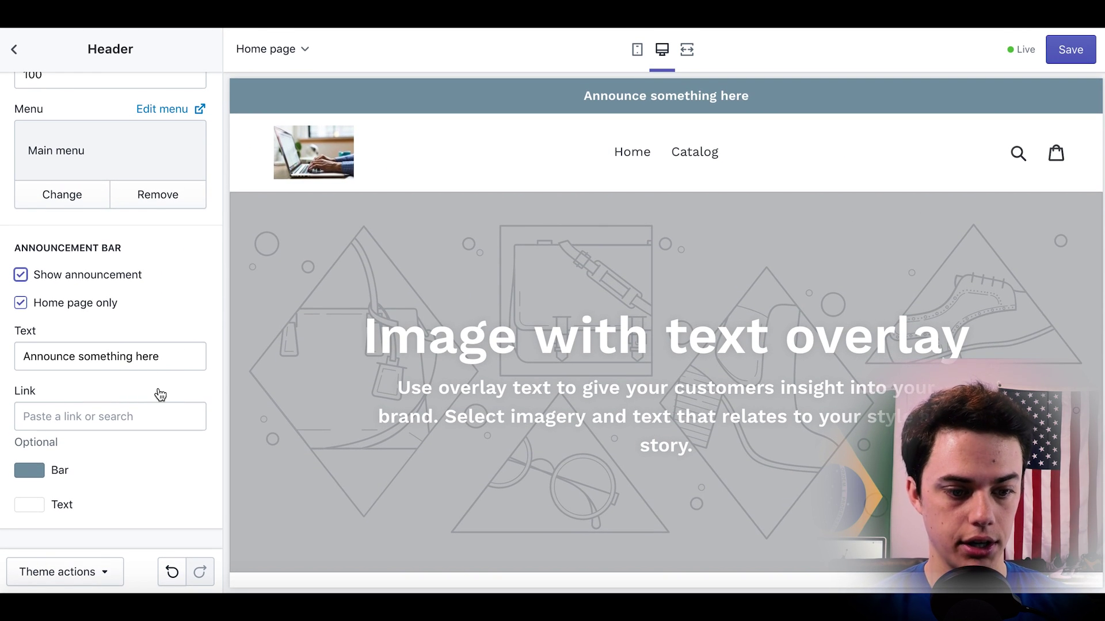
triple_click(169, 362)
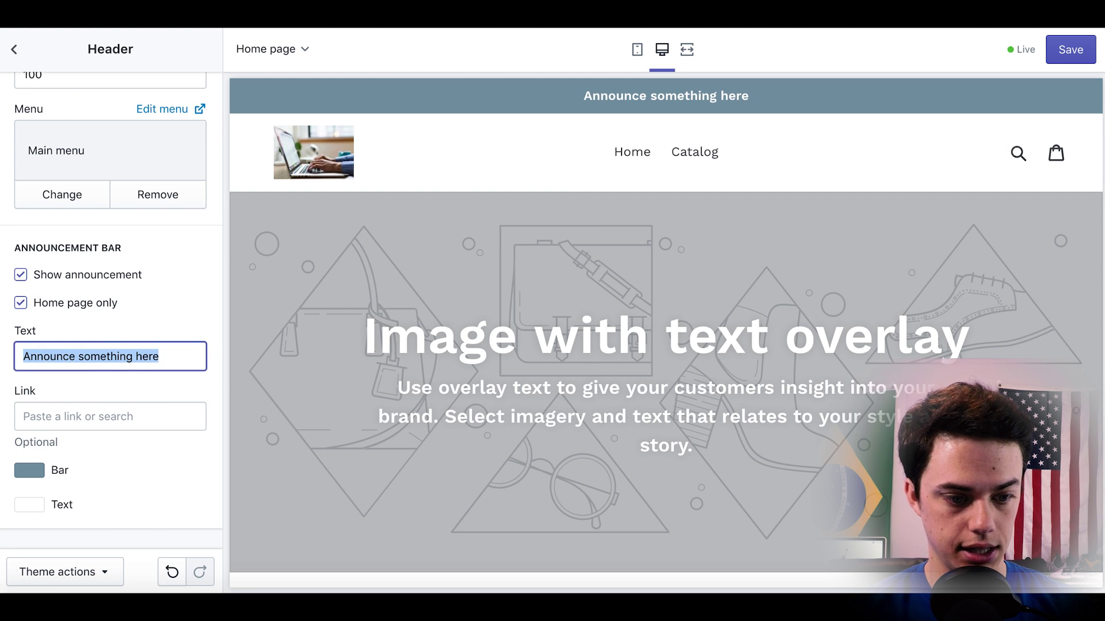
text(50% off all shipping)
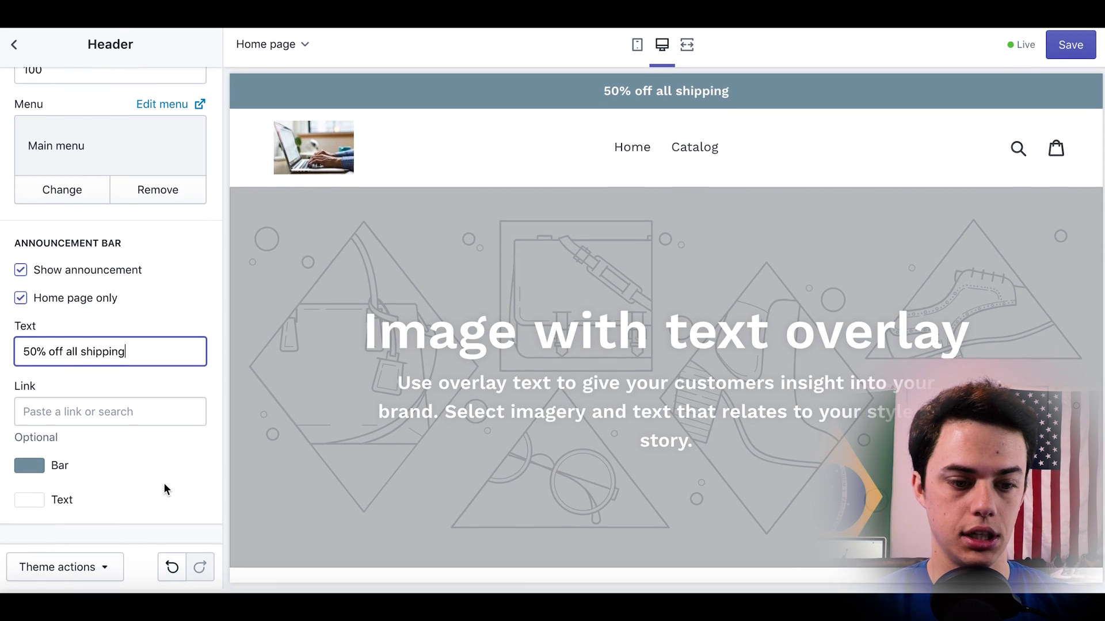
scroll(152, 489, up, 3)
scroll(154, 481, up, 3)
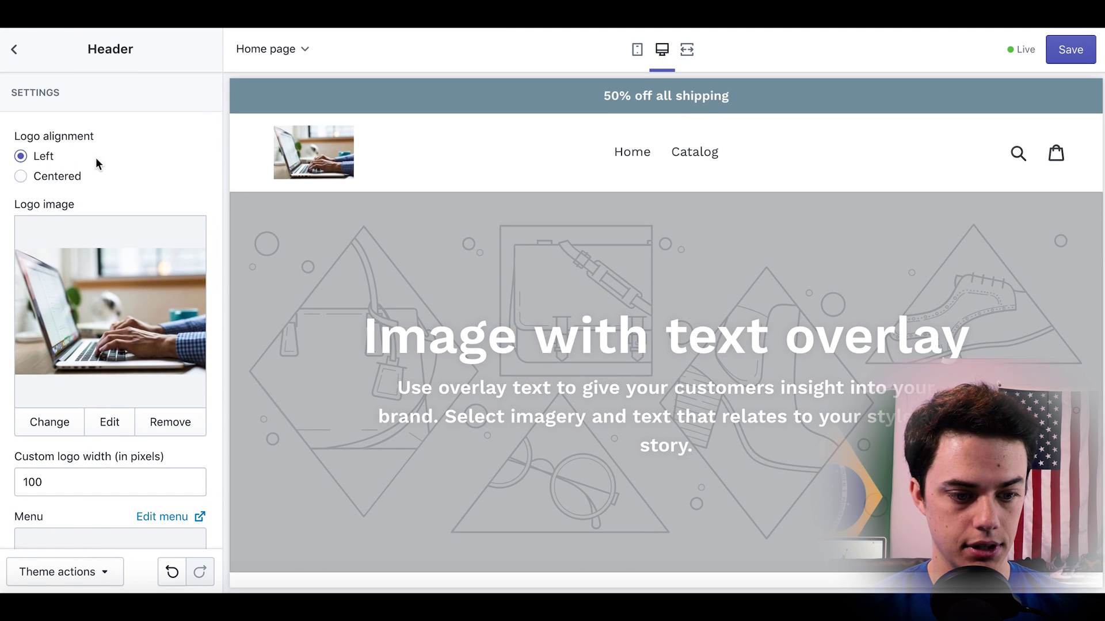
click(1057, 50)
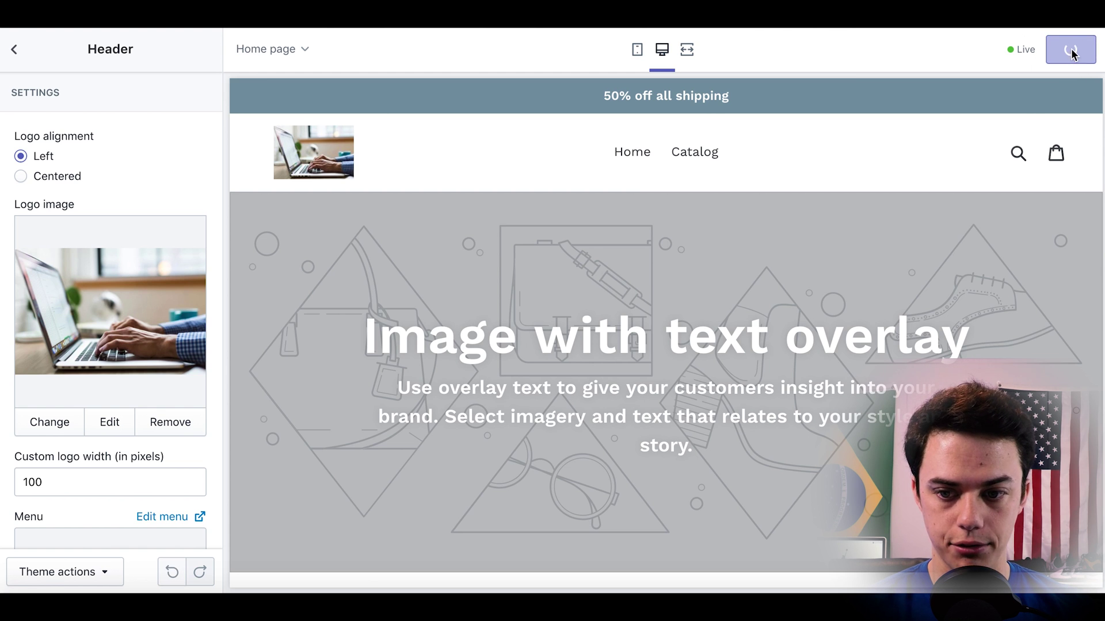
click(14, 49)
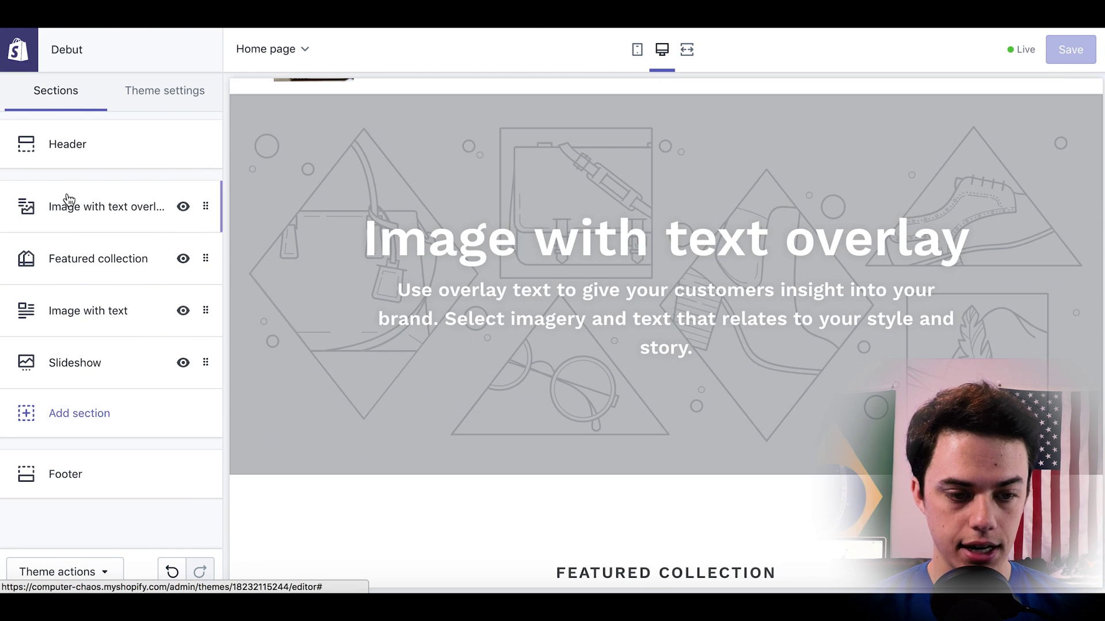
Open the Image with text overlay section's settings.
click(69, 260)
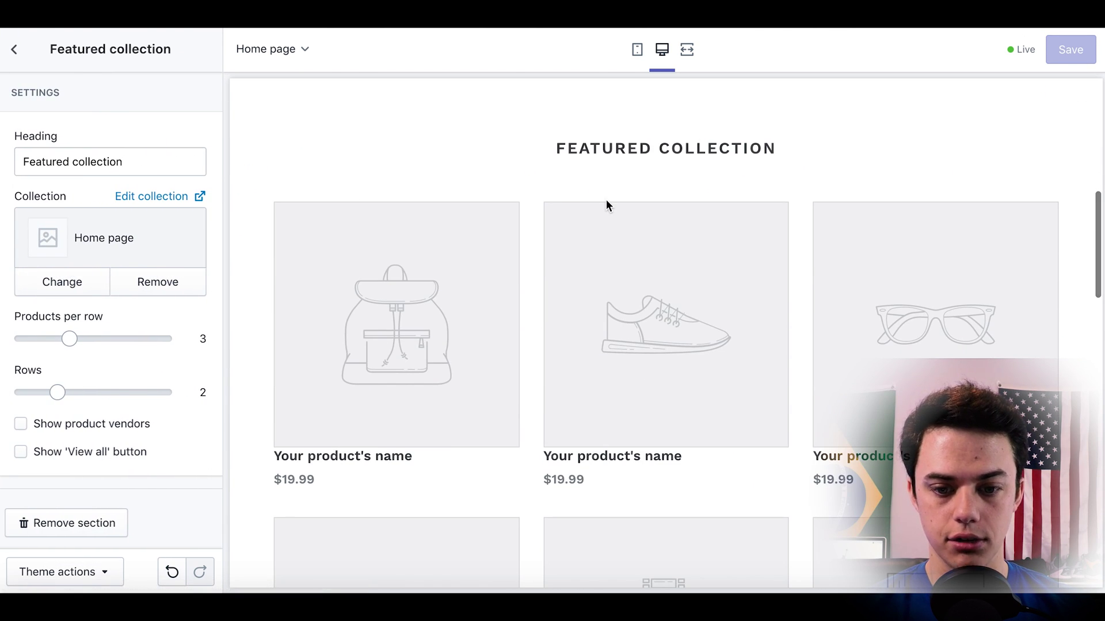
click(15, 52)
click(89, 217)
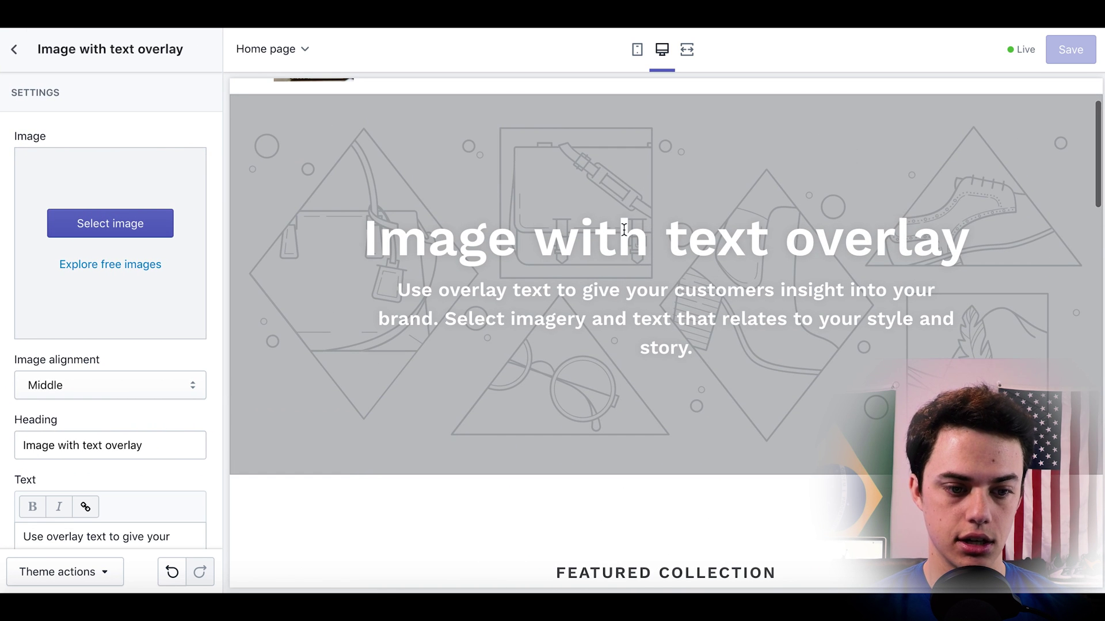
Choose the free desk photo with computer and notebook, searched as 'com', as the banner image.
click(115, 265)
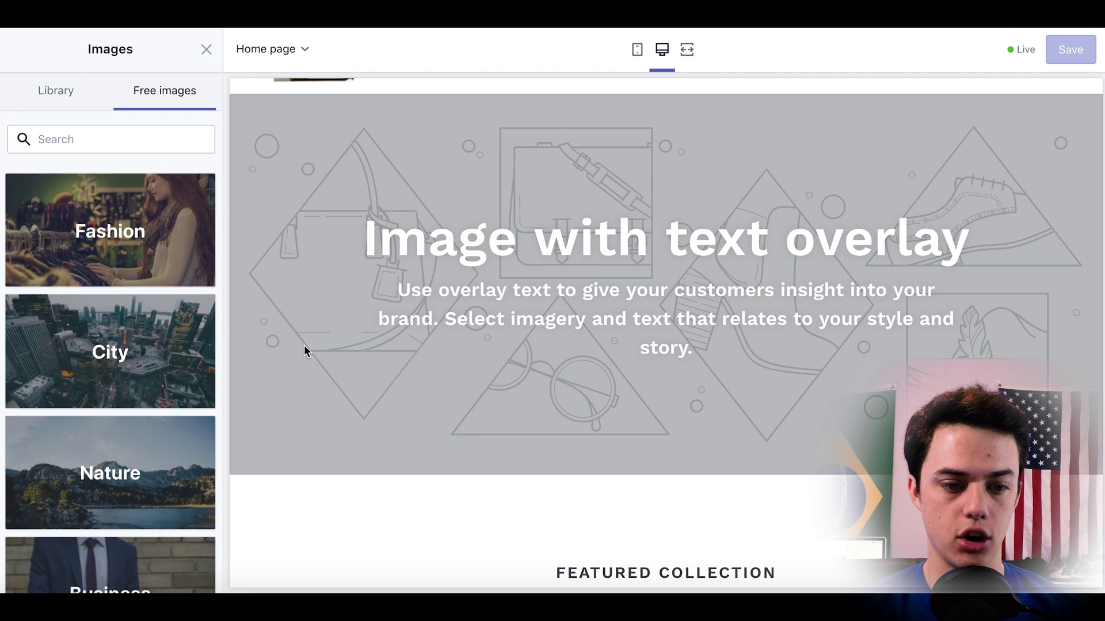
scroll(165, 334, down, 4)
scroll(164, 332, down, 2)
scroll(163, 331, up, 5)
click(119, 139)
text(computer)
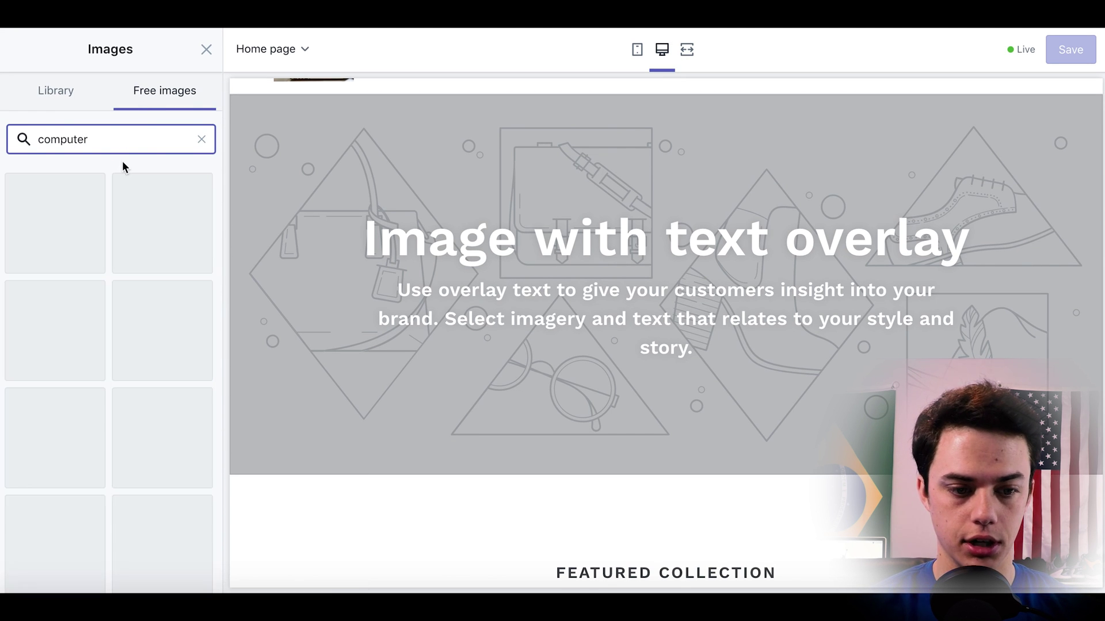
scroll(156, 349, down, 1)
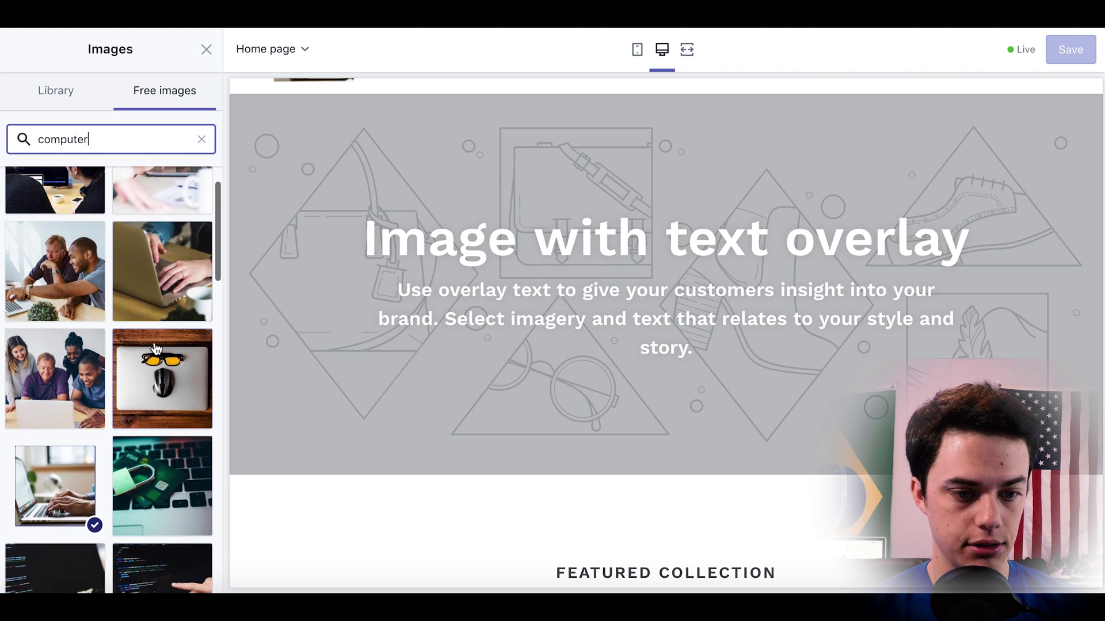
scroll(156, 349, down, 10)
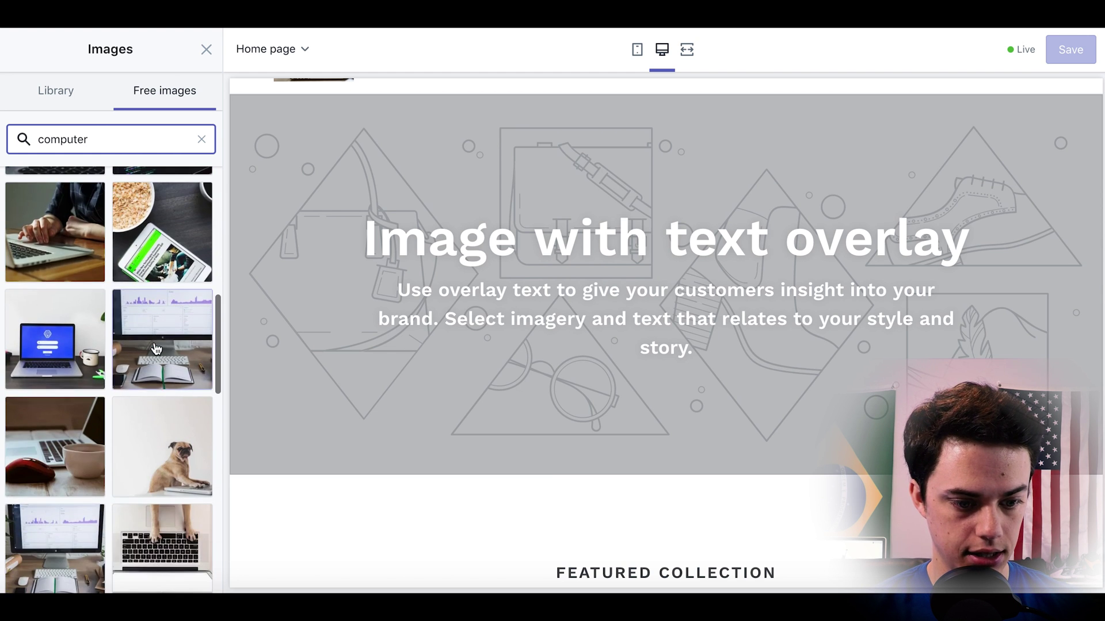
scroll(155, 349, down, 2)
click(162, 443)
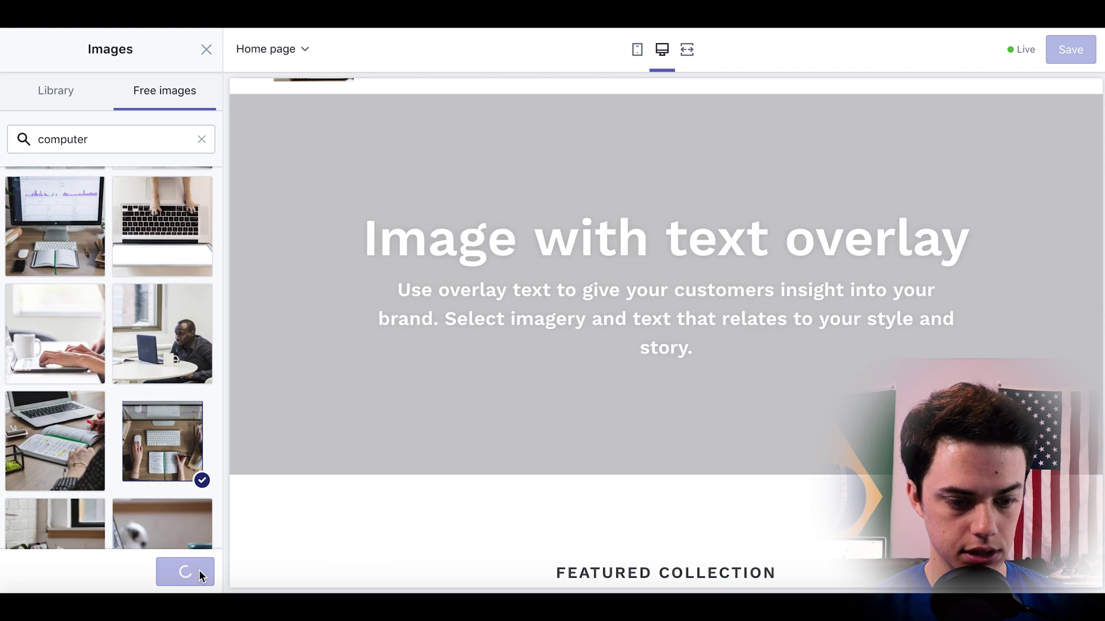
click(199, 570)
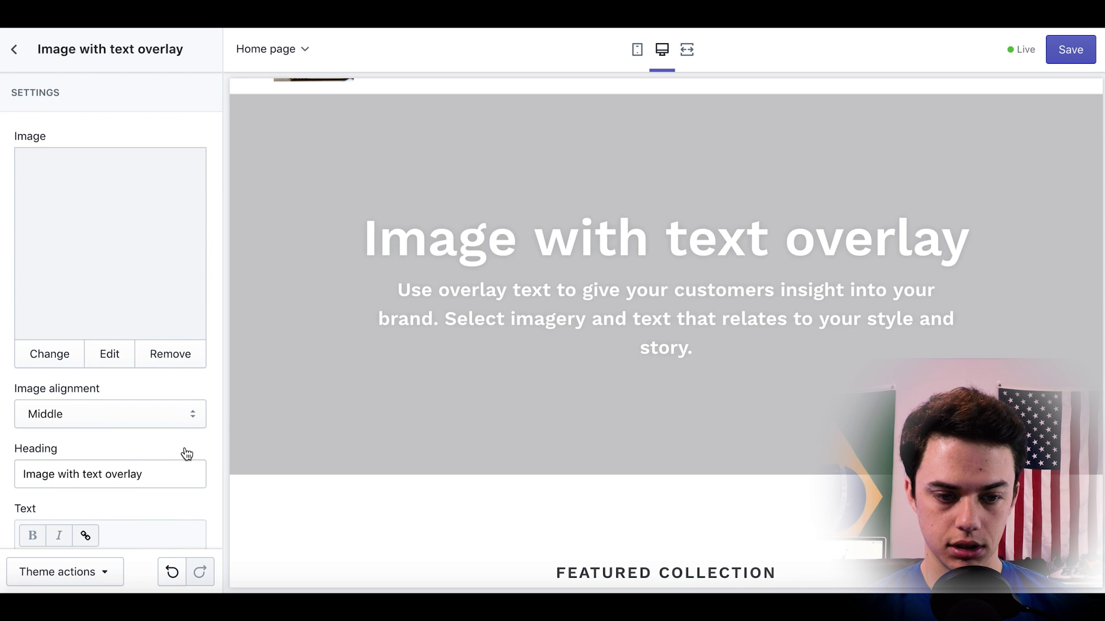
Change the banner heading to 'Shop computer accessories'.
scroll(186, 454, down, 1)
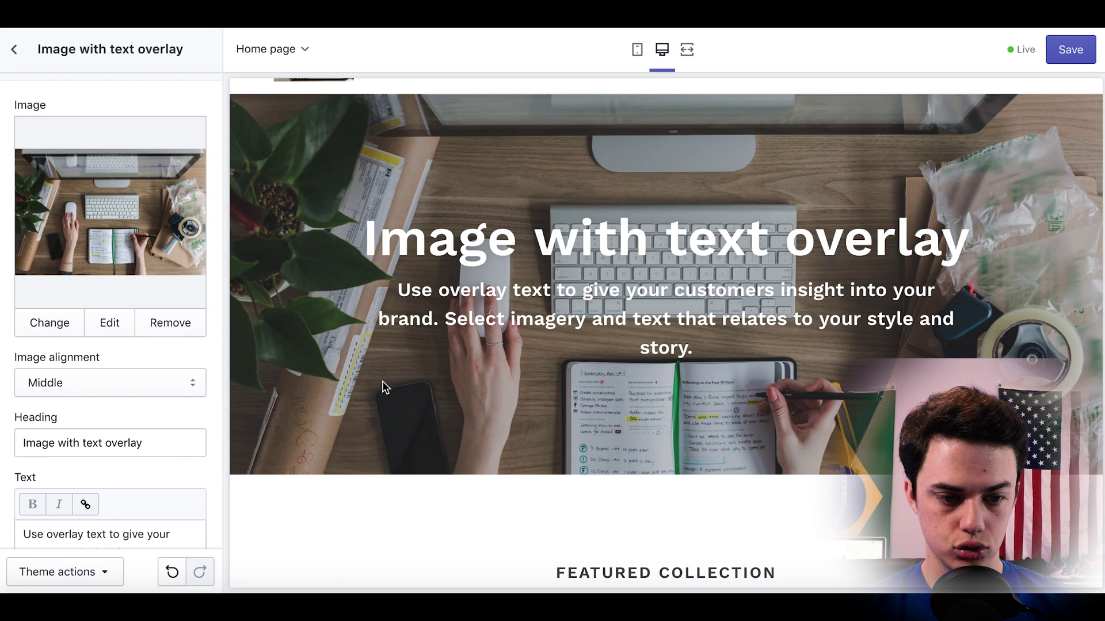
scroll(295, 401, down, 1)
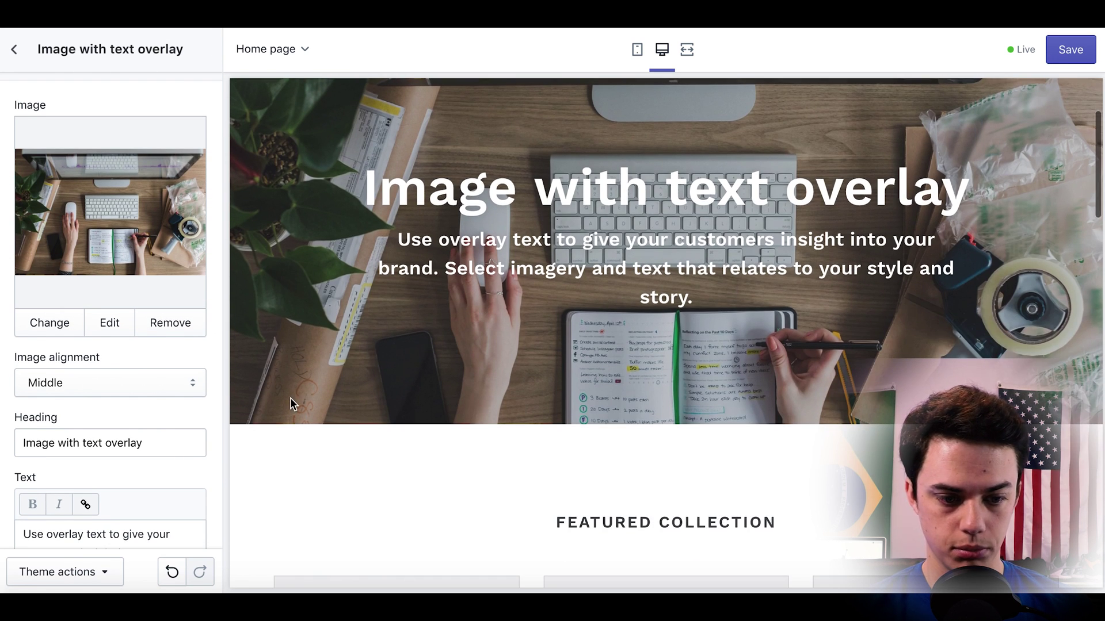
triple_click(158, 440)
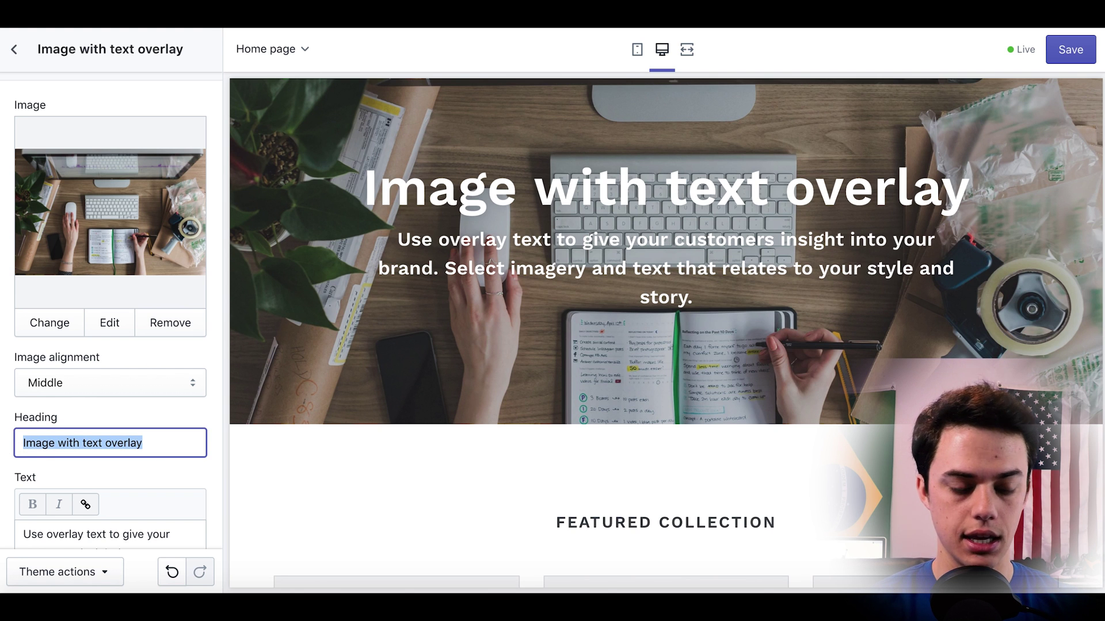
text(S)
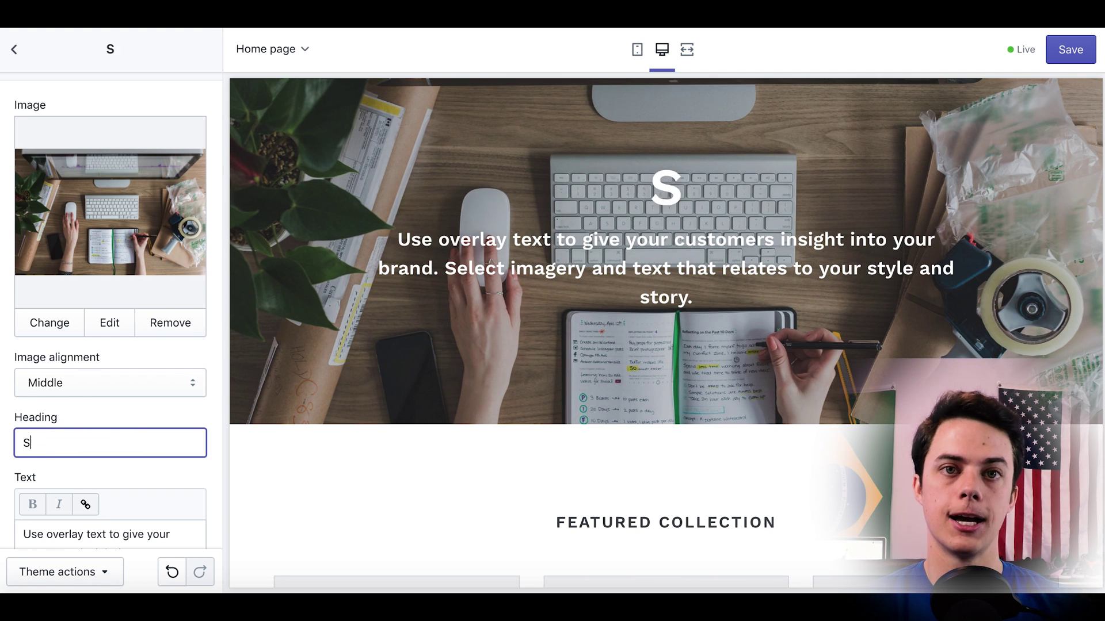
text(hop computer )
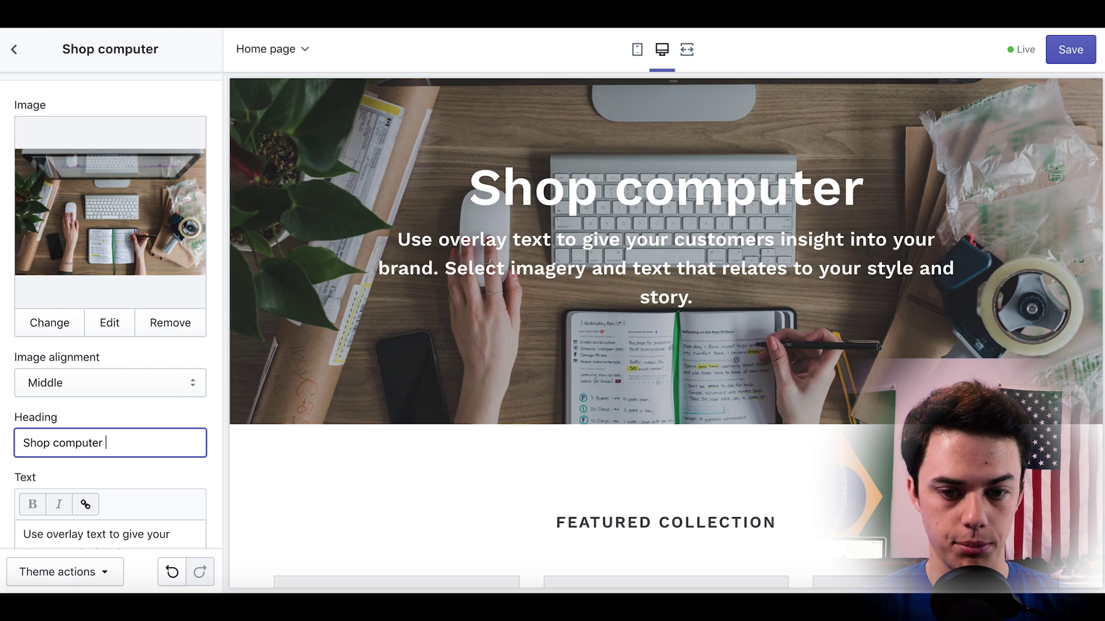
text(accessories)
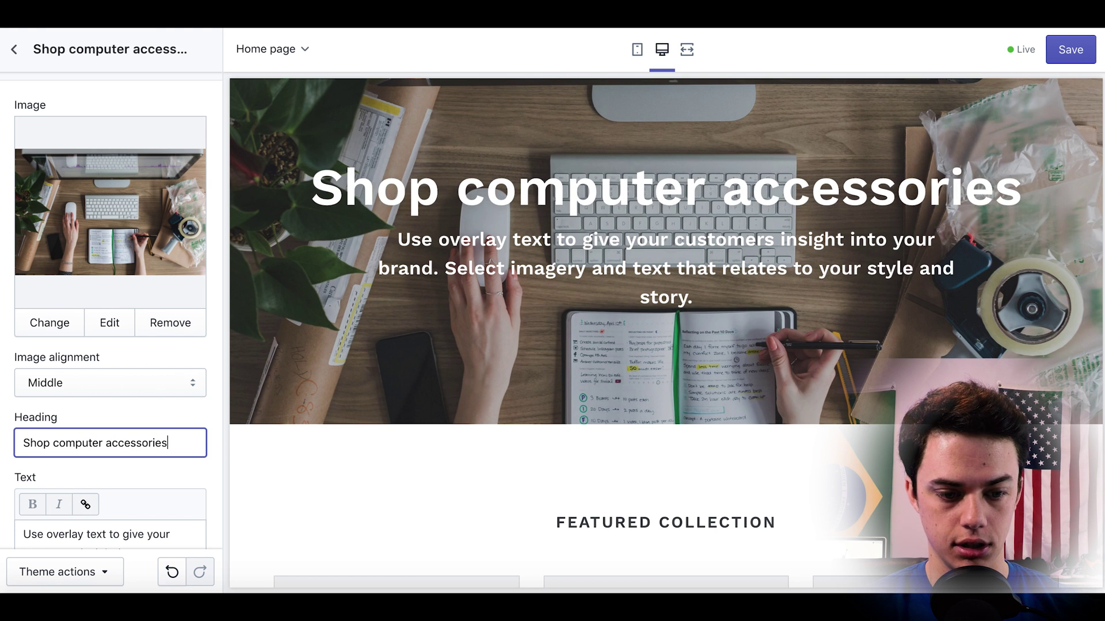
Replace the banner text with 'Great collection of cords, chargers, cases to choose from!' and save.
scroll(132, 471, down, 2)
drag(88, 498, 7, 423)
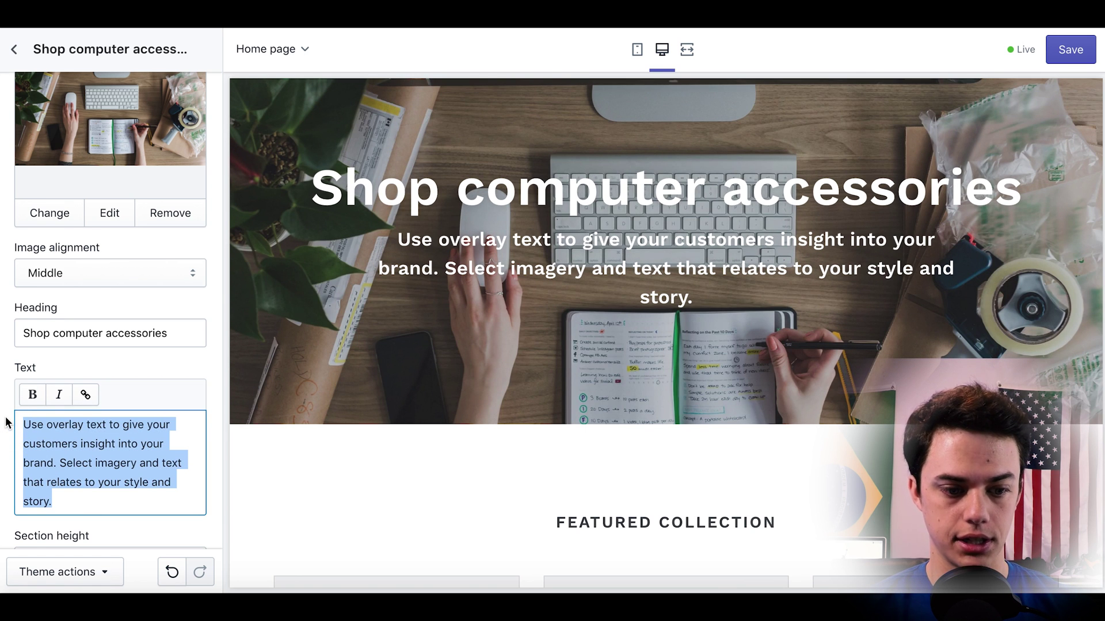
text(Great collec)
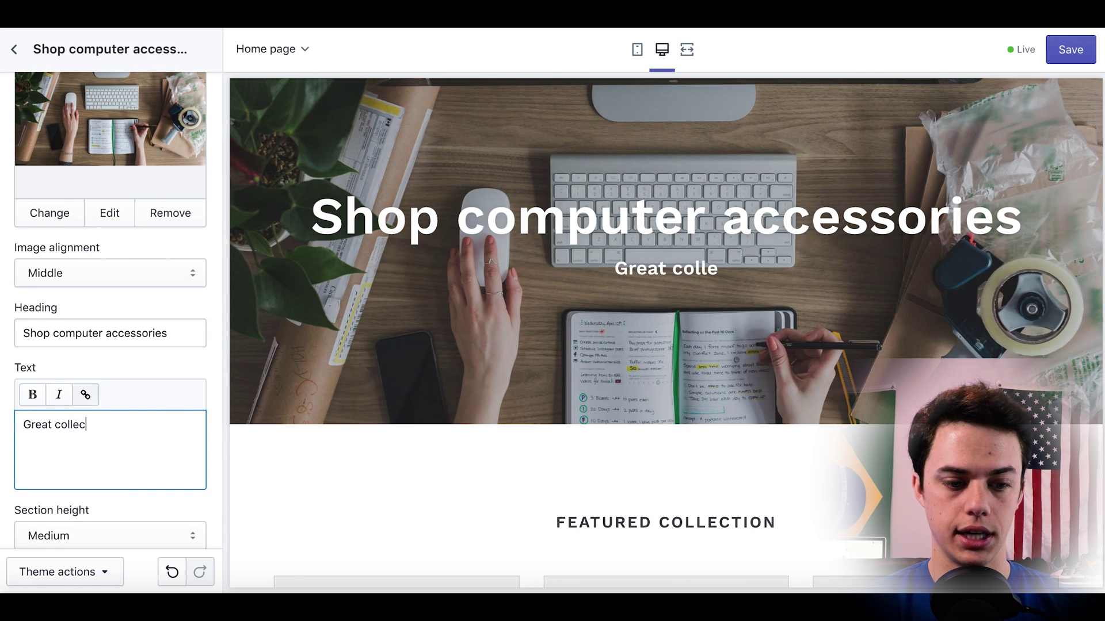
text(tion of cords, cha)
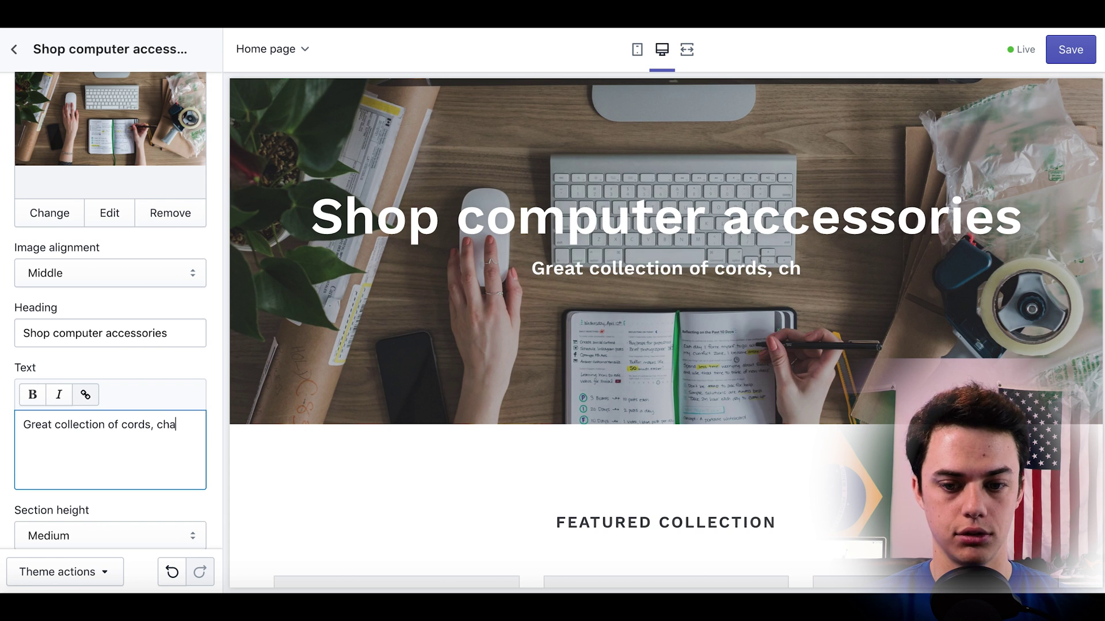
text(rgers, cas)
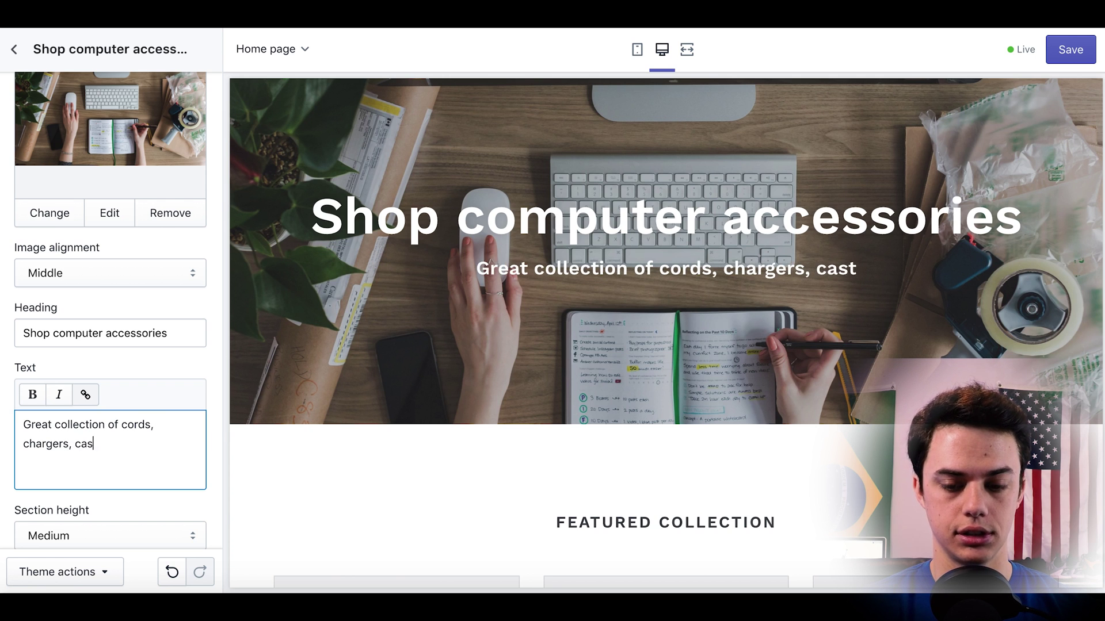
text(es to choose from!)
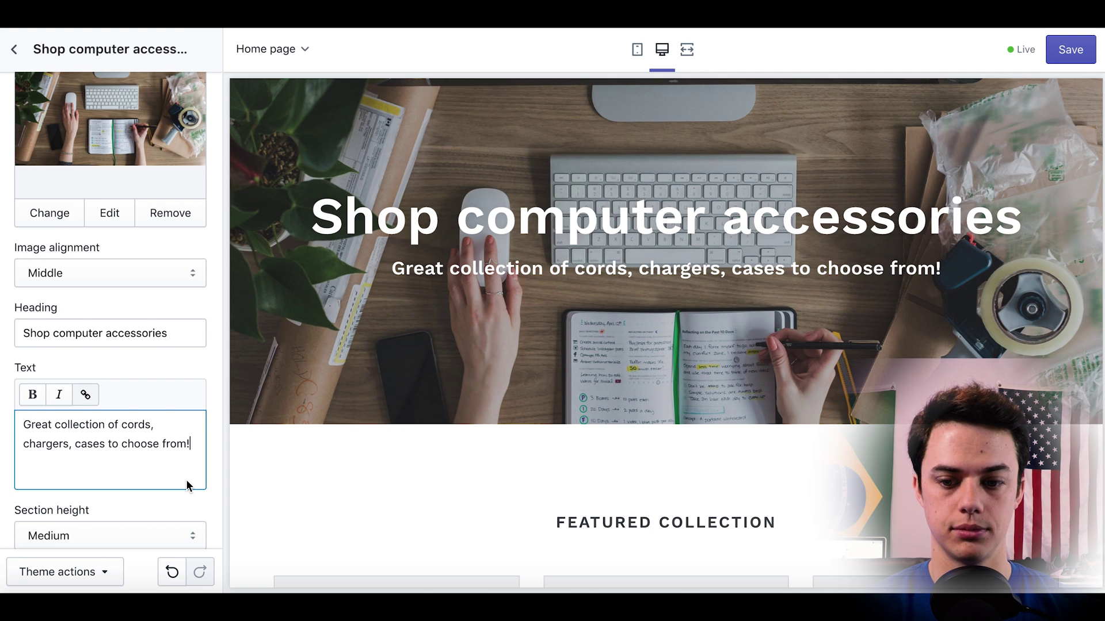
scroll(185, 485, down, 5)
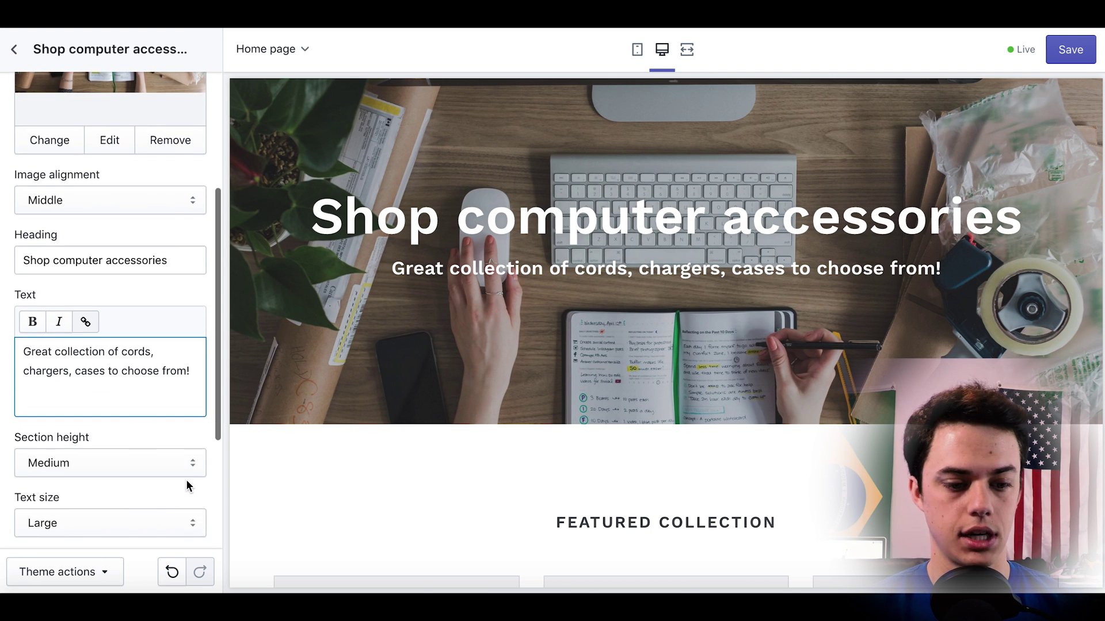
scroll(186, 483, up, 7)
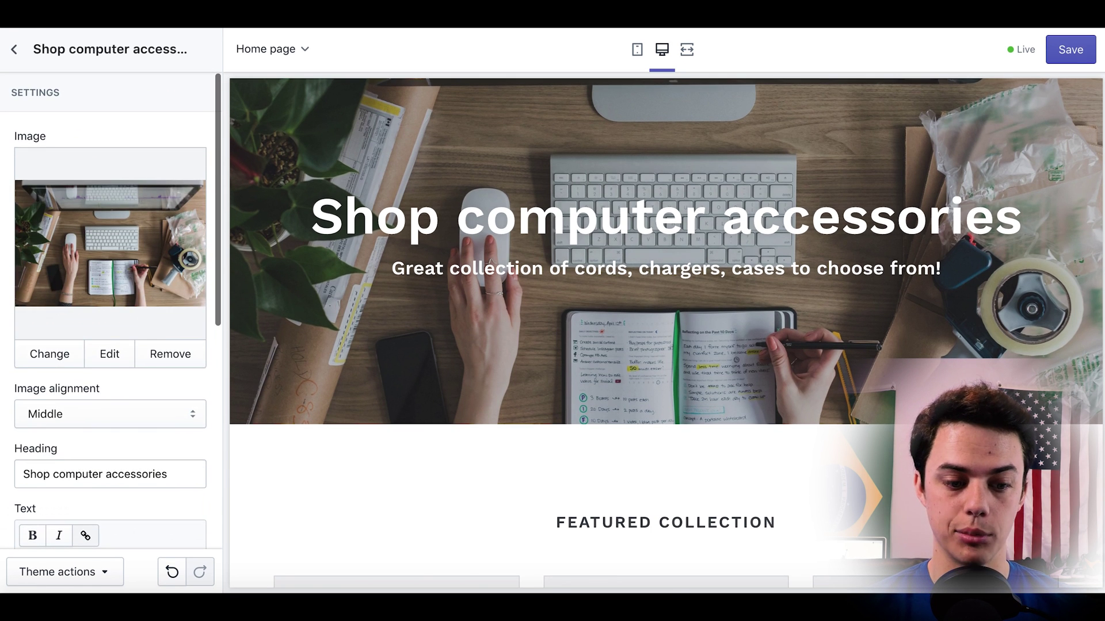
click(1070, 50)
click(14, 49)
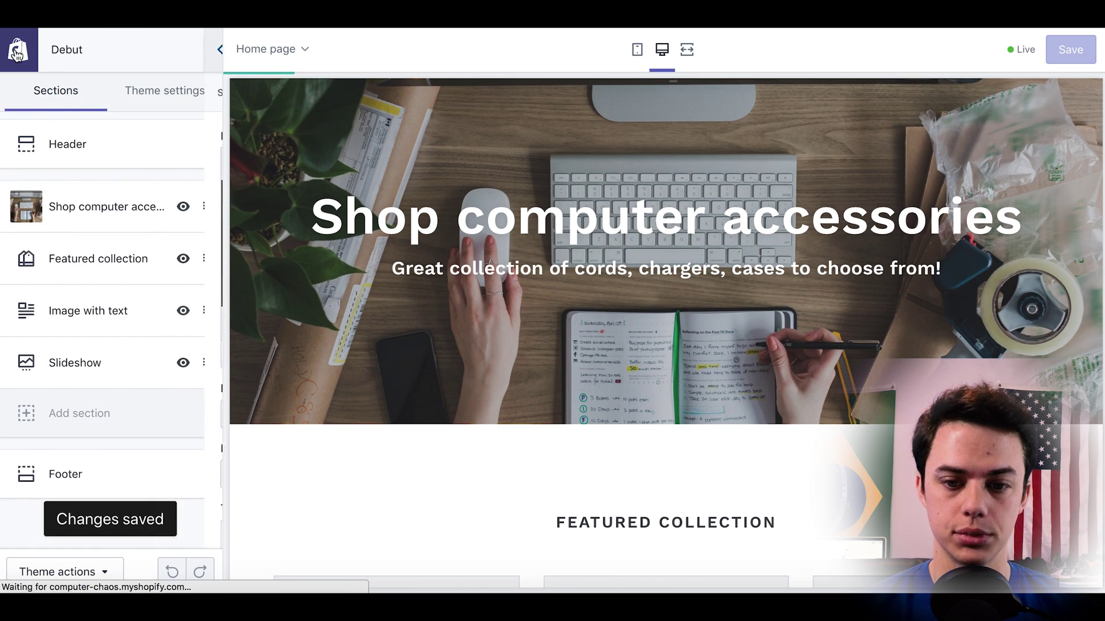
Review the Featured collection section, then reopen Header settings showing the 100-pixel laptop logo.
click(102, 271)
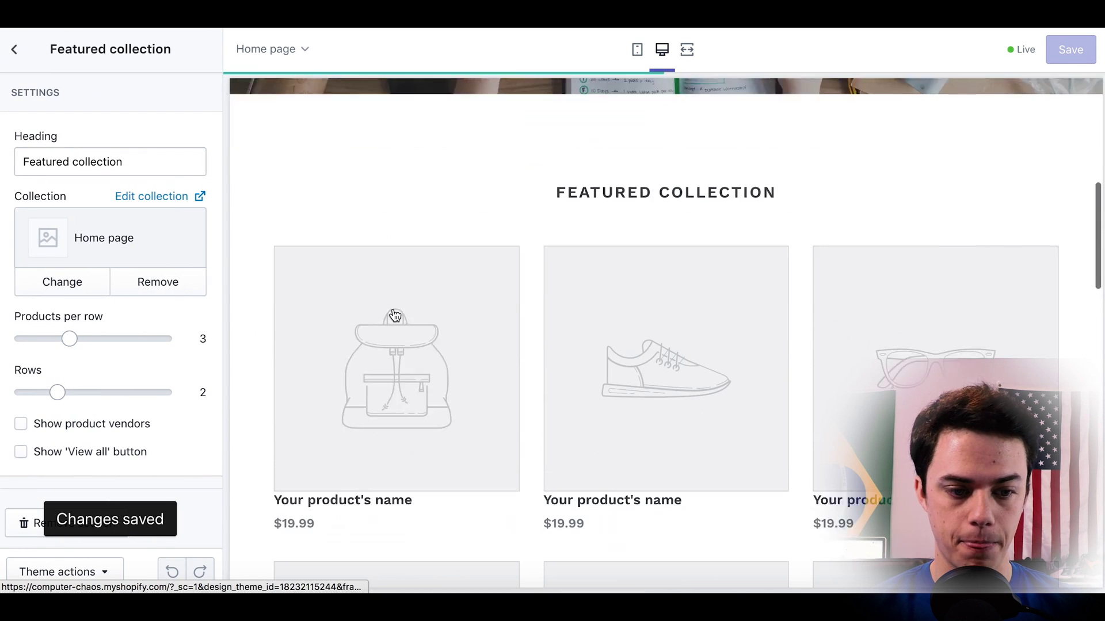
scroll(163, 374, down, 1)
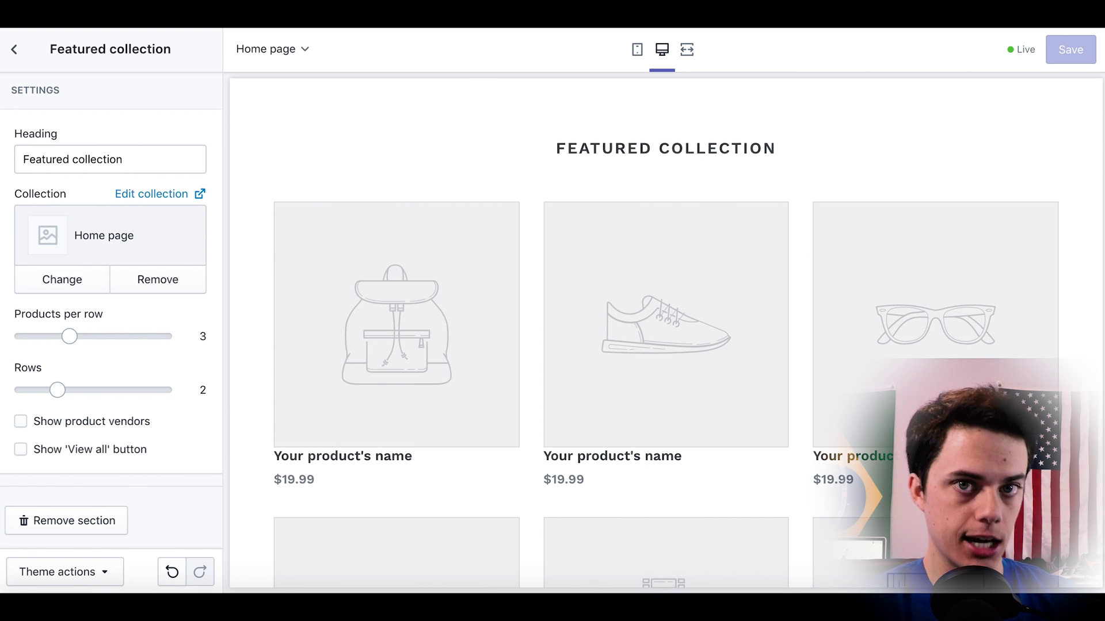
click(14, 57)
scroll(469, 284, up, 5)
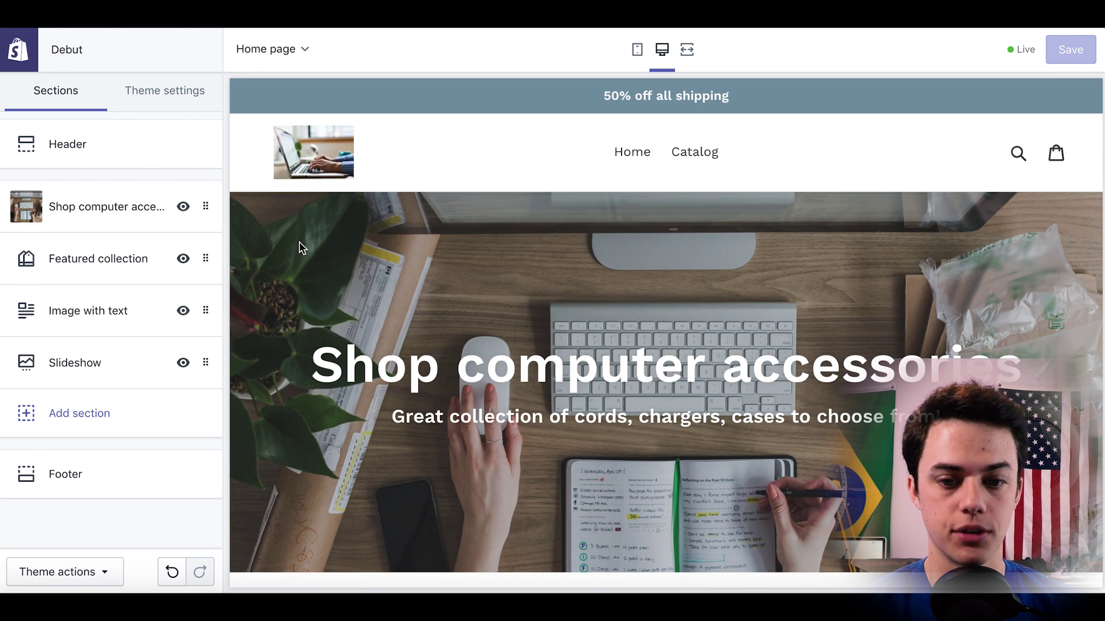
click(91, 151)
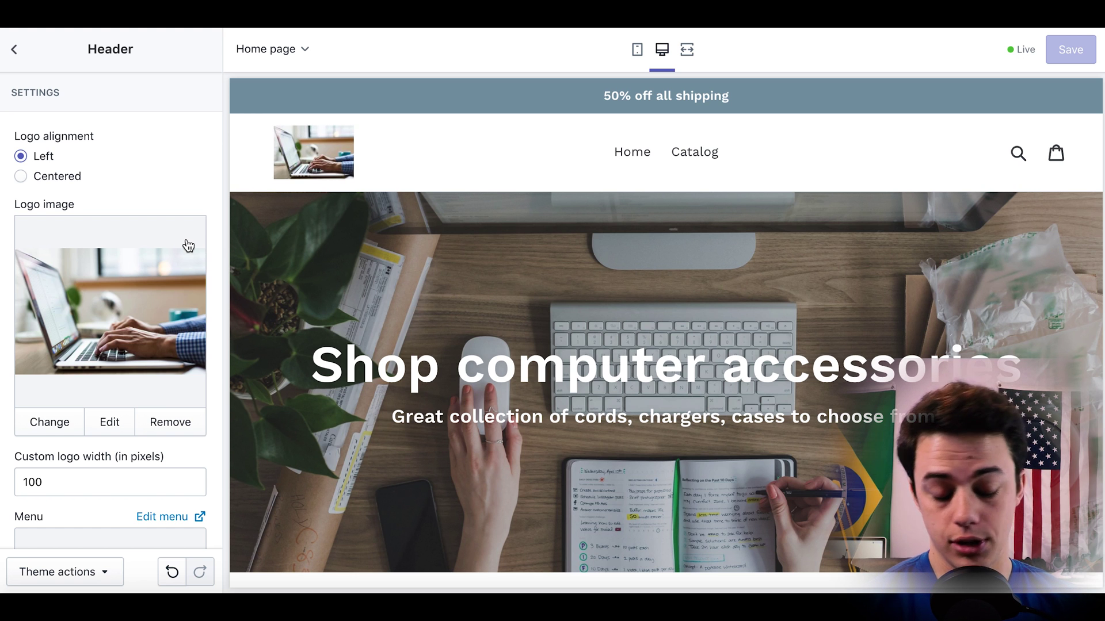
Remove the header logo image so COMPUTER CHAOS shows as text, then open Slideshow settings.
scroll(156, 370, down, 5)
click(164, 199)
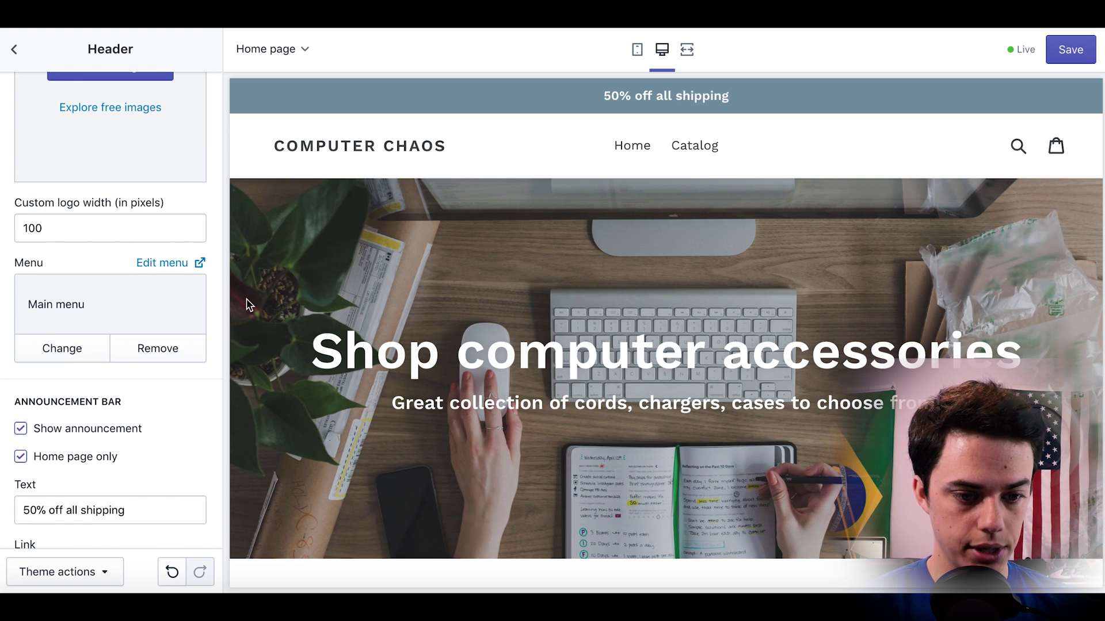
scroll(196, 298, up, 4)
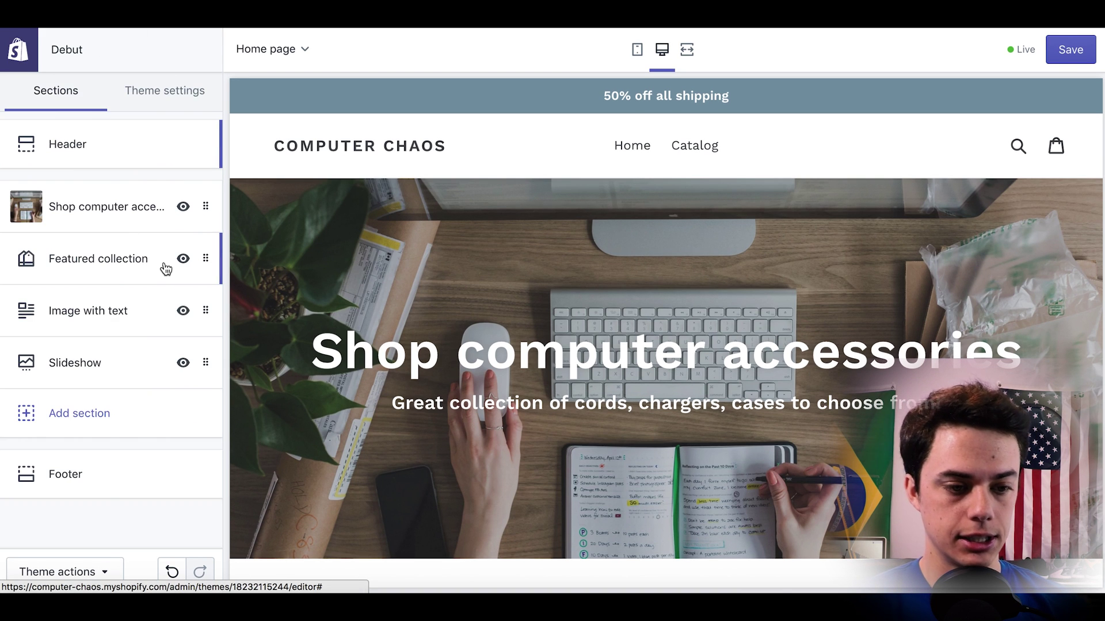
scroll(571, 296, down, 1)
scroll(572, 296, up, 1)
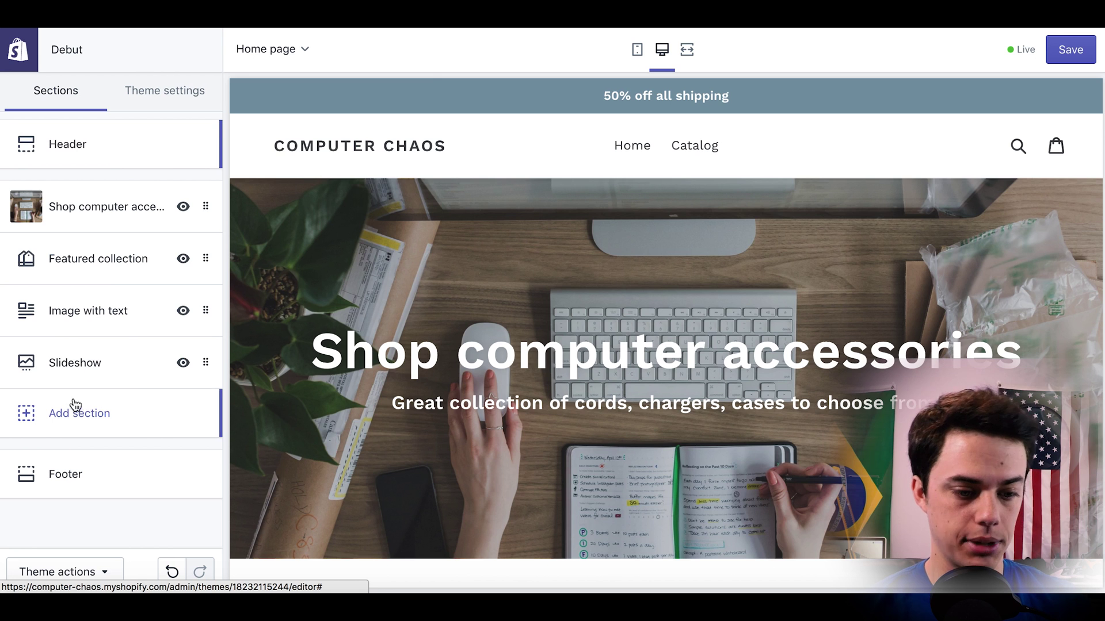
click(58, 368)
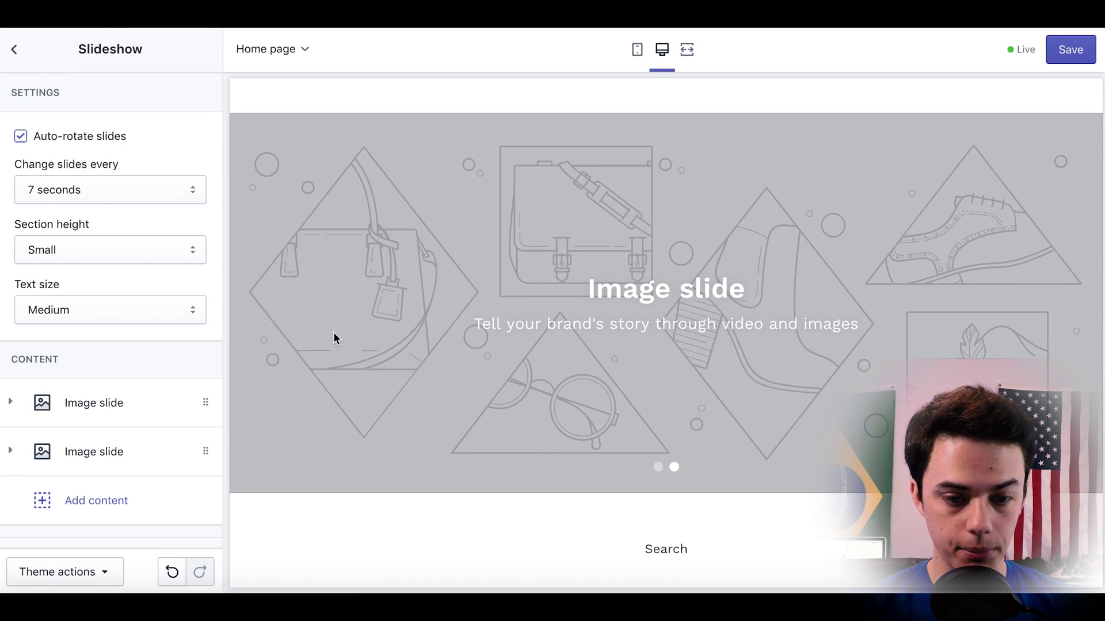
Set the first slide's image to the free laptop-and-cat photo from a 'compu' search.
click(103, 412)
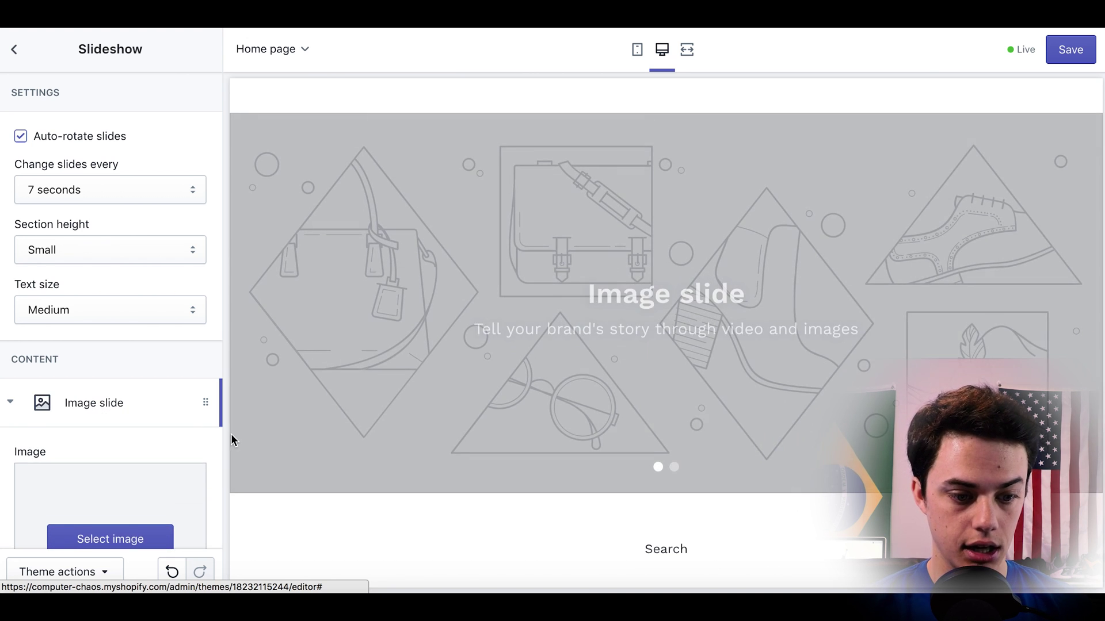
scroll(148, 456, down, 3)
click(134, 457)
click(90, 139)
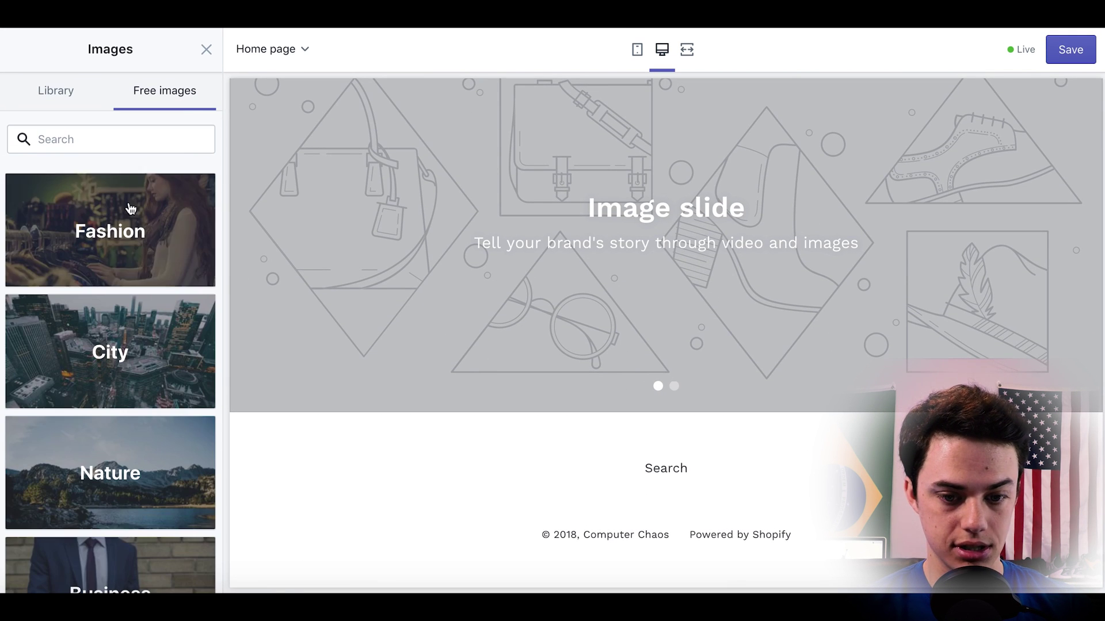
text(computer)
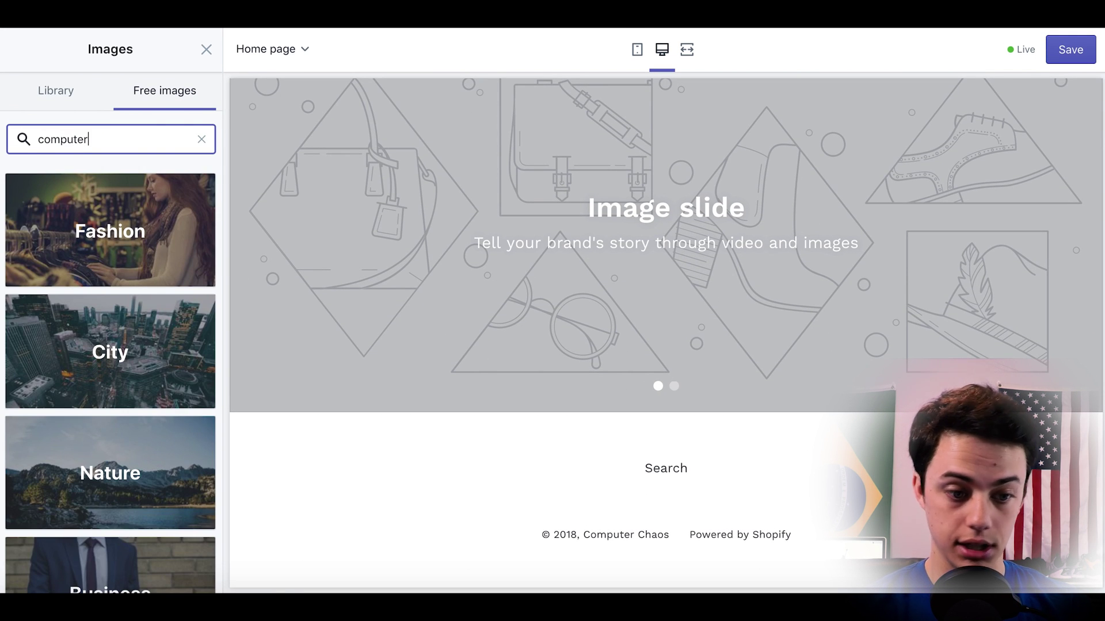
scroll(140, 261, down, 10)
click(155, 518)
scroll(133, 345, down, 3)
scroll(132, 326, down, 5)
click(161, 208)
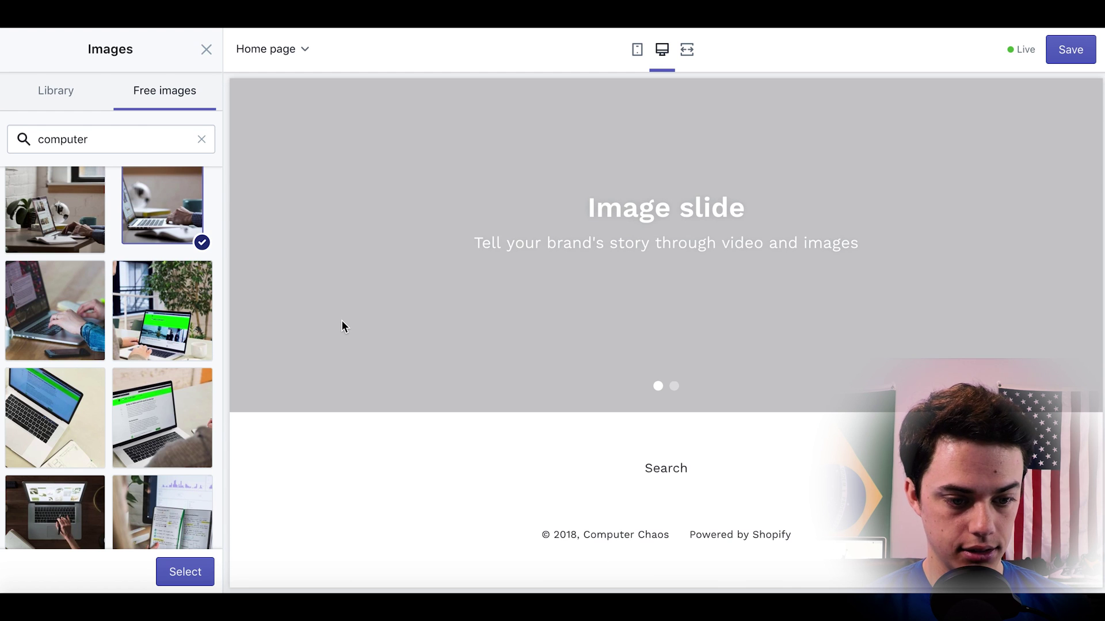
click(208, 572)
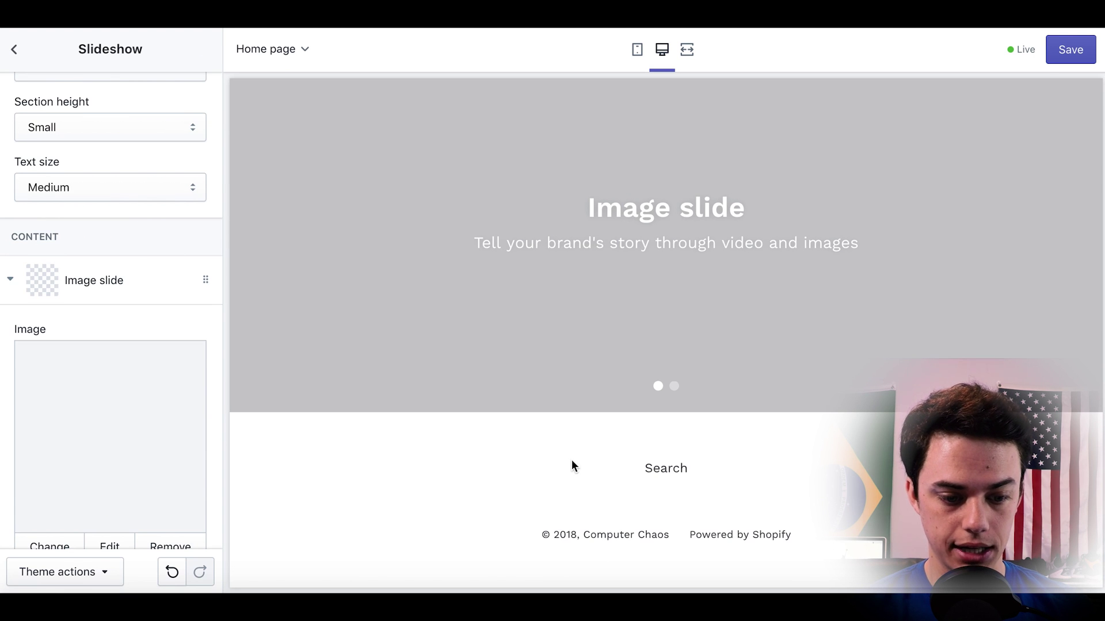
scroll(168, 415, down, 5)
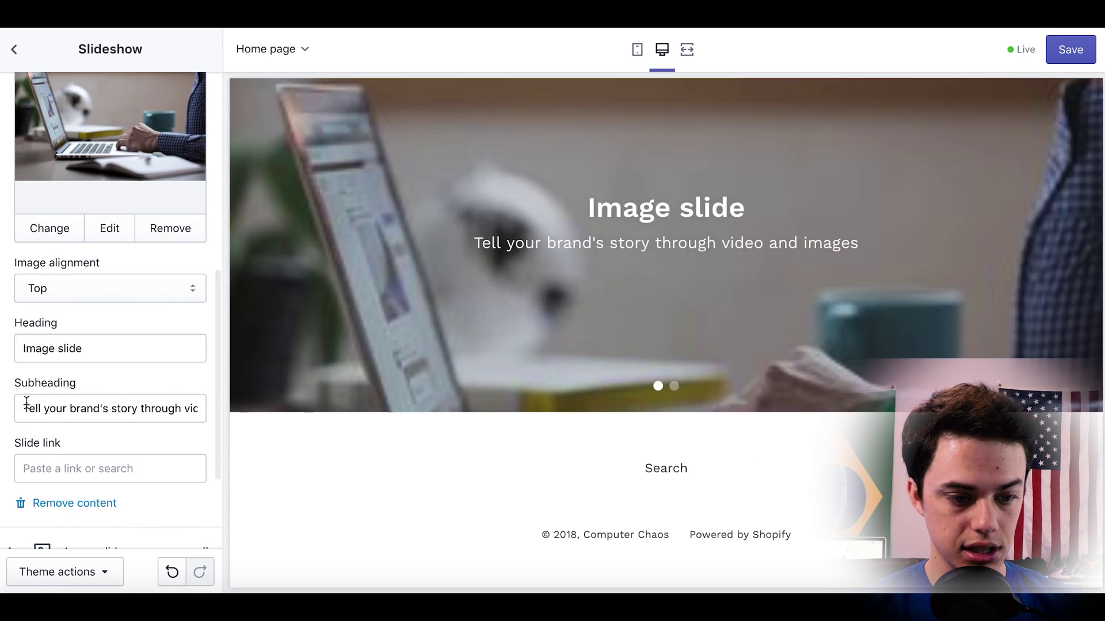
Change the laptop slide's subheading to 'Family owned business' and return to the sections list.
drag(25, 406, 381, 409)
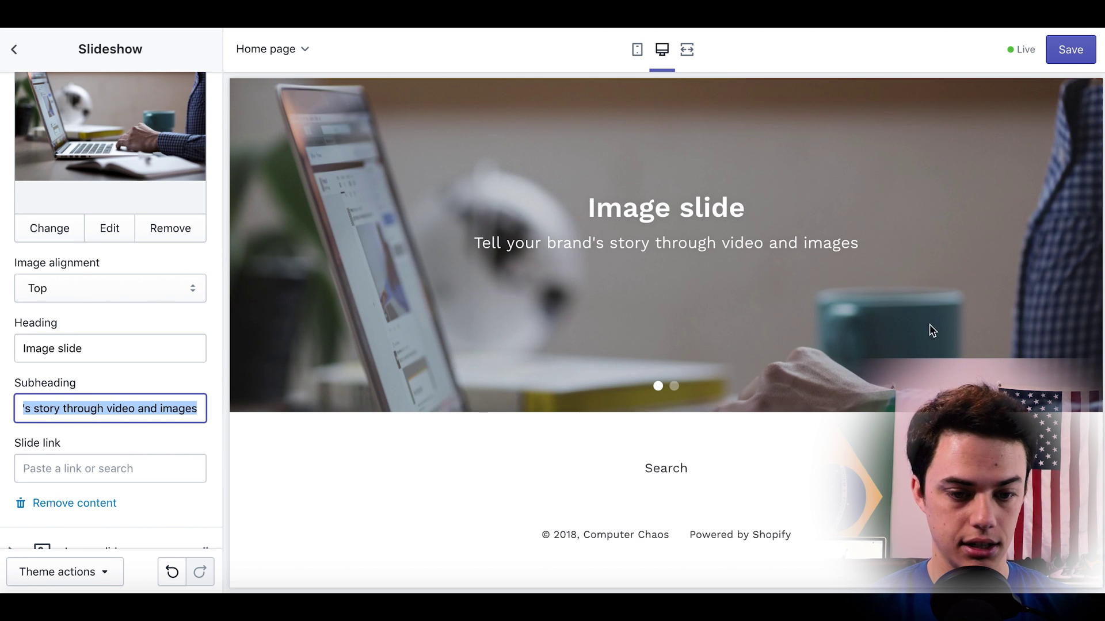
scroll(930, 328, up, 2)
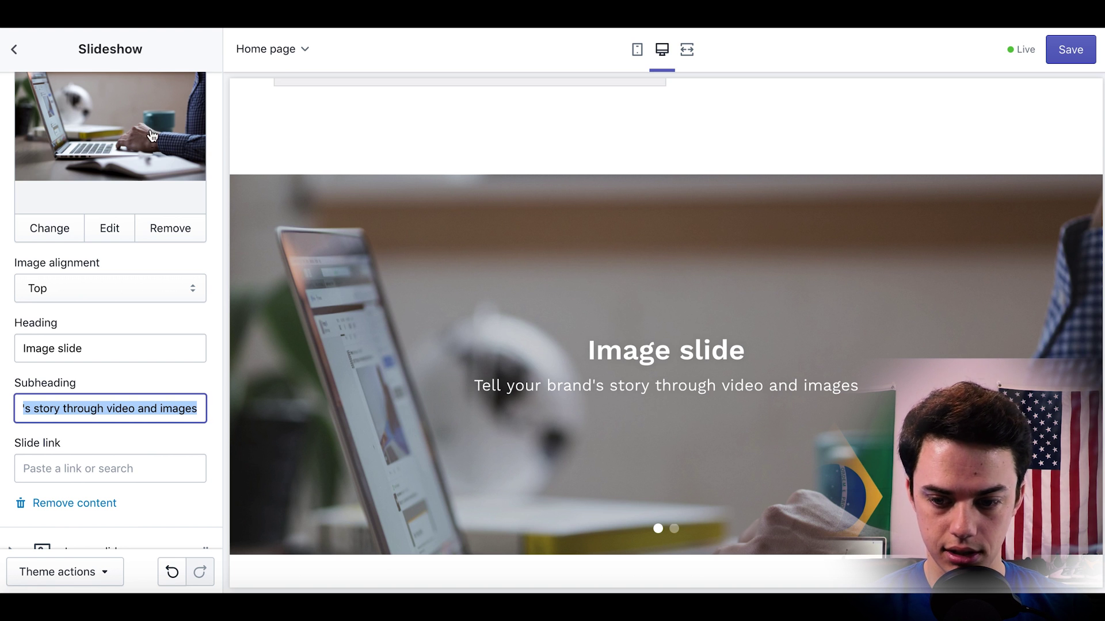
scroll(371, 441, down, 2)
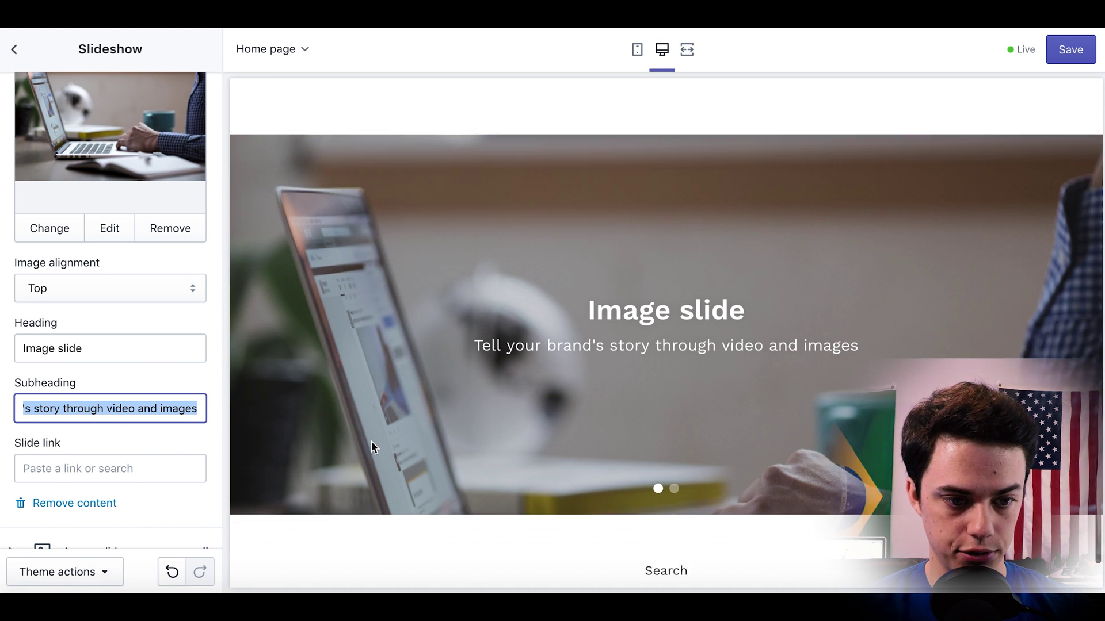
scroll(159, 348, down, 1)
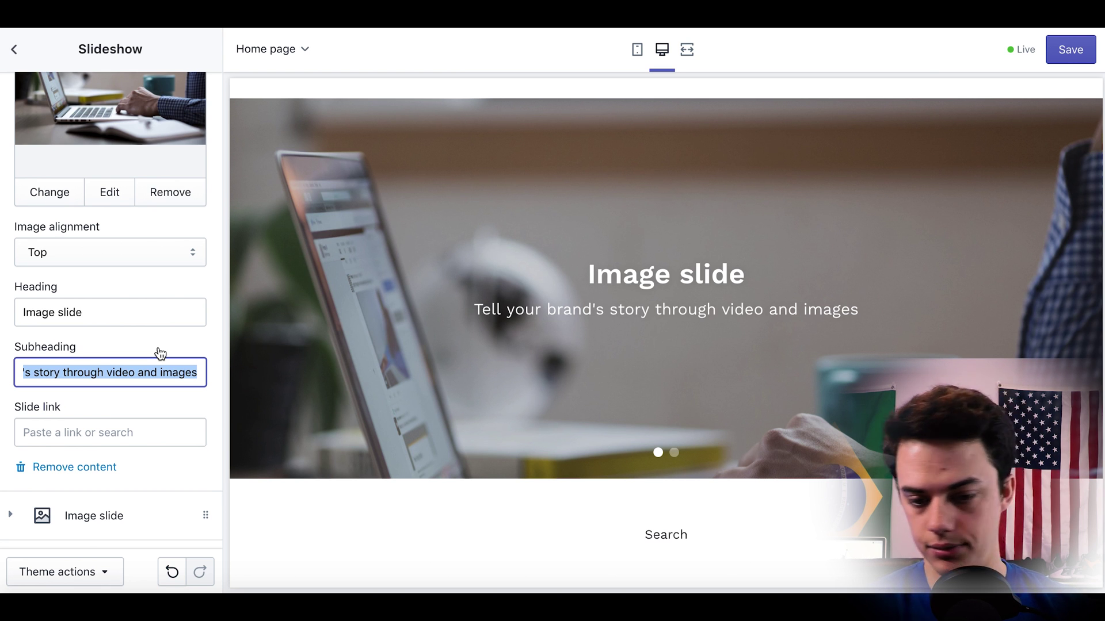
text(Family owned busin)
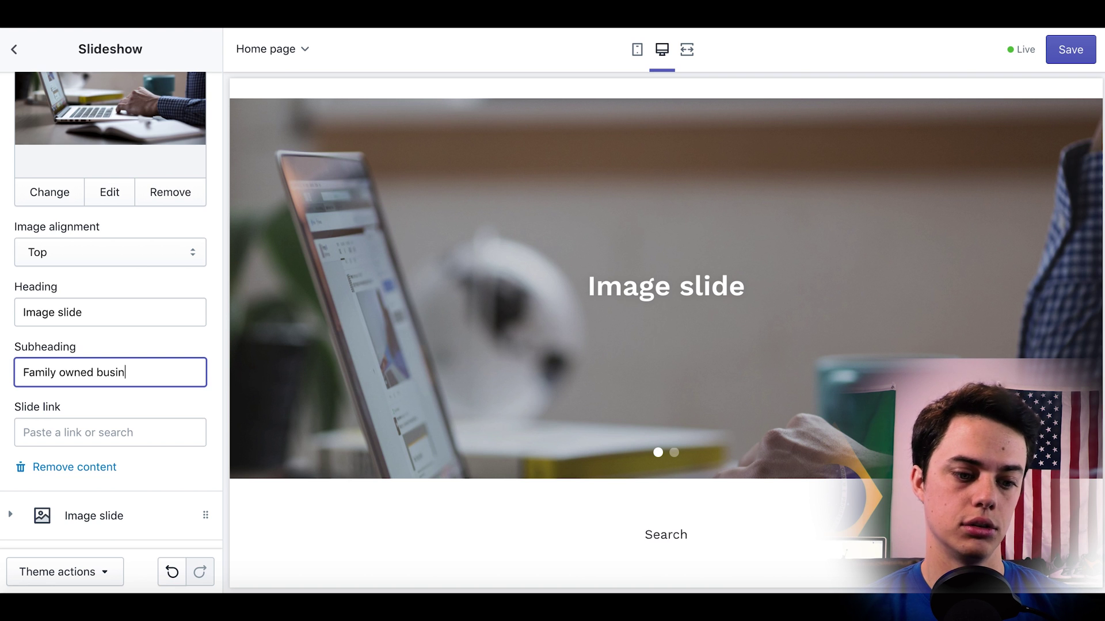
key(Tab)
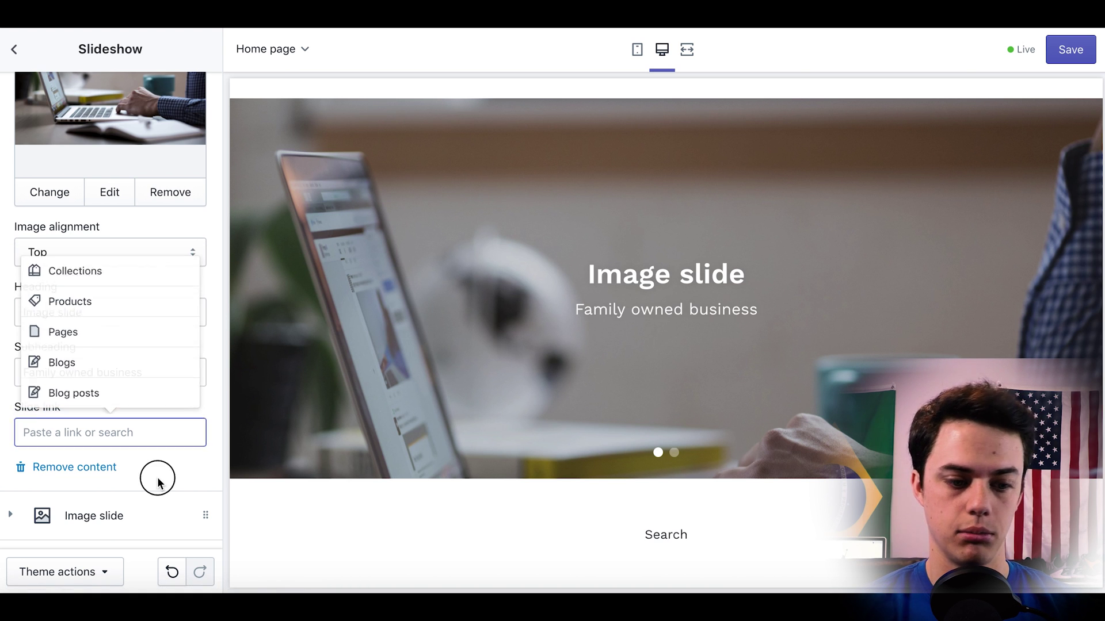
click(156, 477)
scroll(157, 477, down, 1)
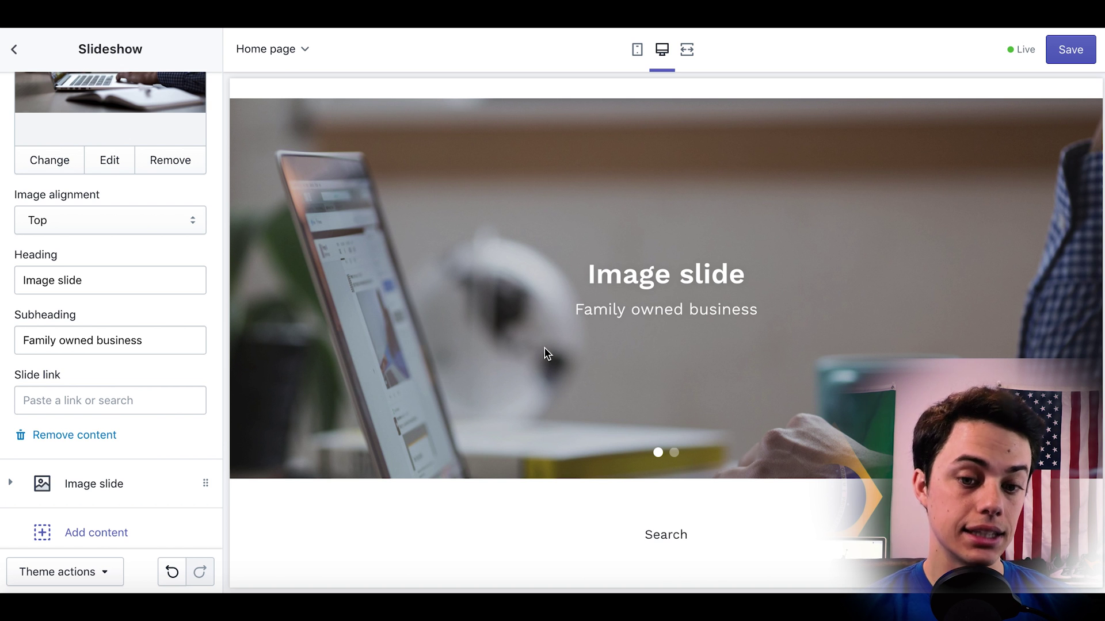
scroll(546, 352, up, 1)
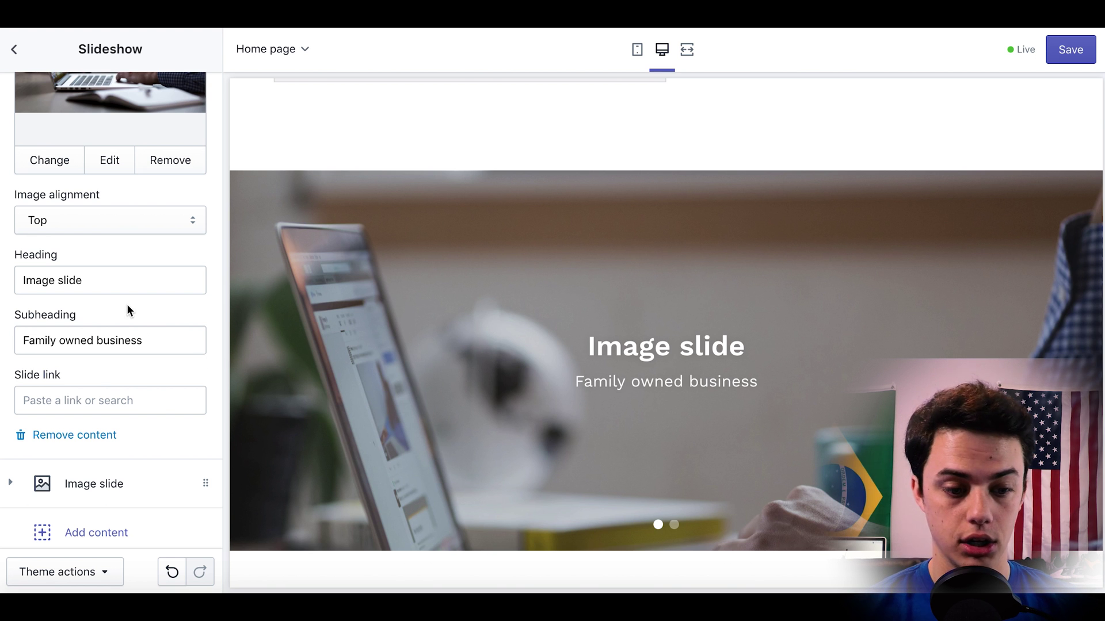
scroll(118, 297, up, 9)
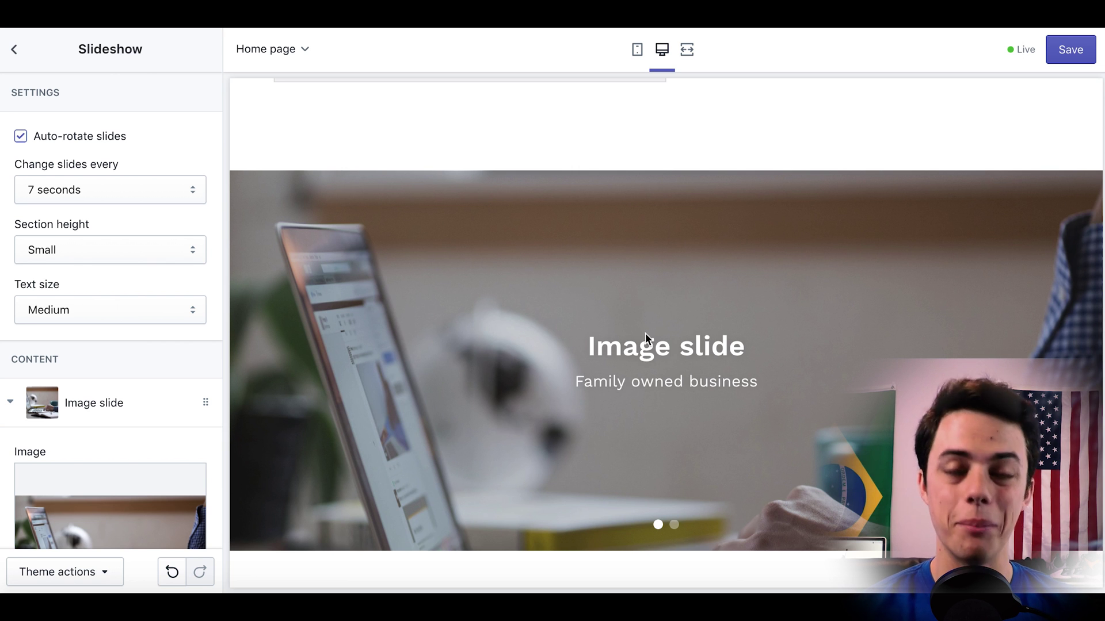
click(14, 50)
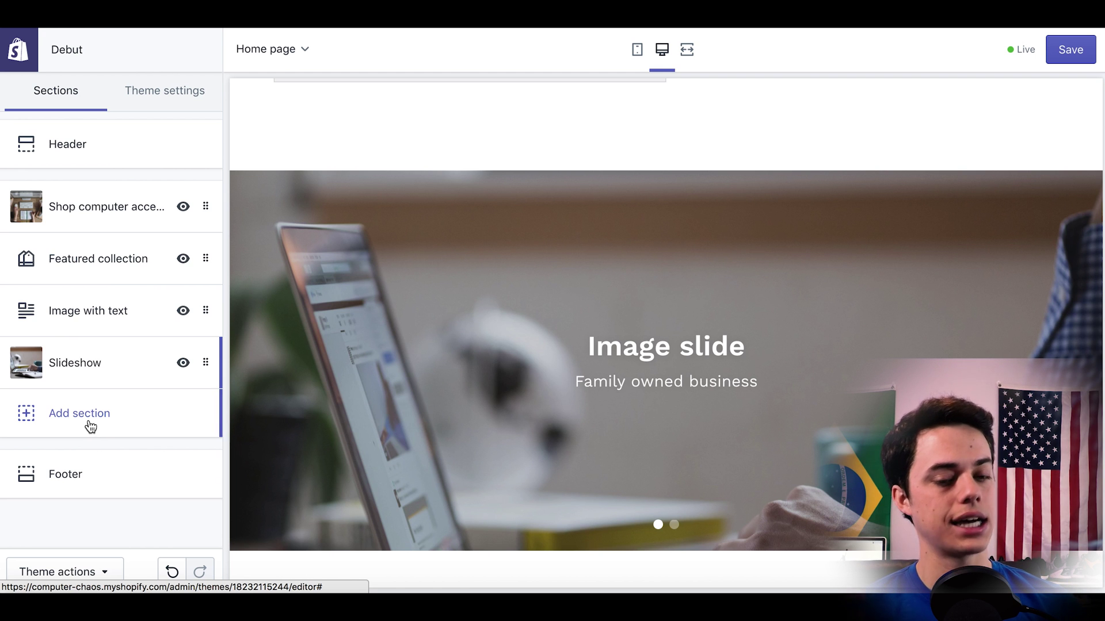
scroll(421, 253, up, 2)
scroll(420, 252, up, 5)
drag(205, 312, 204, 325)
click(167, 87)
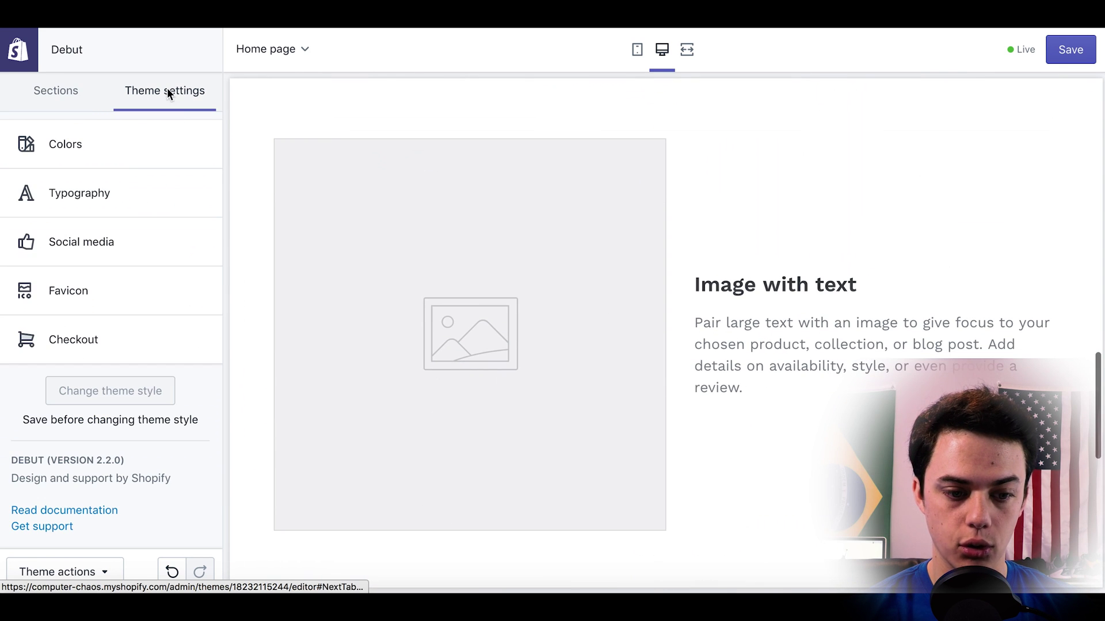
scroll(492, 260, up, 10)
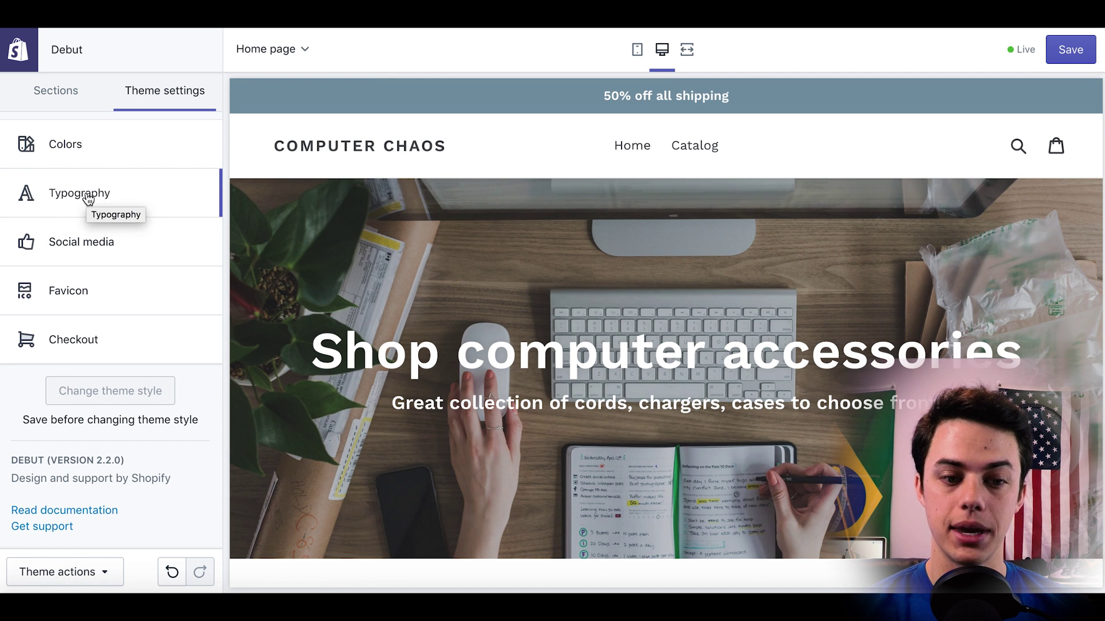
click(72, 94)
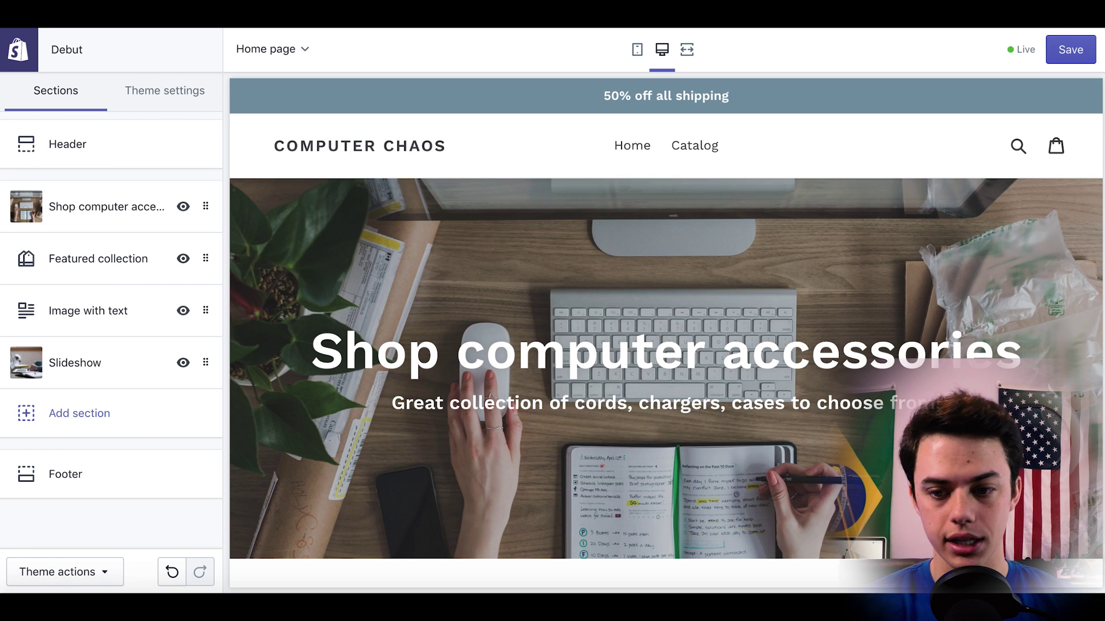
scroll(667, 322, down, 1)
scroll(666, 323, up, 1)
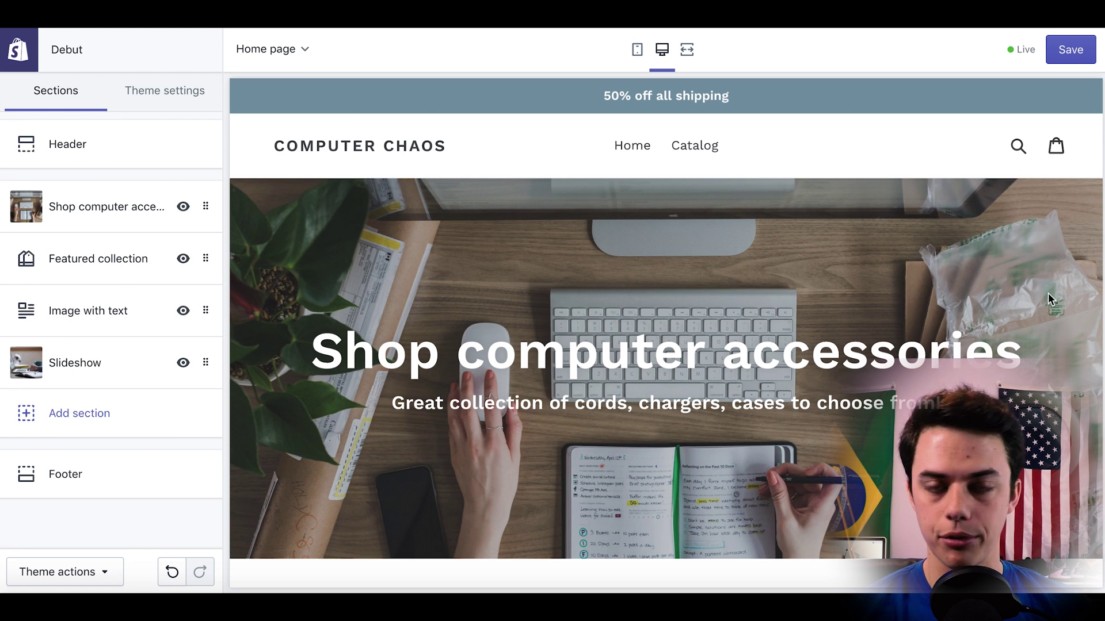
scroll(545, 300, down, 1)
scroll(546, 299, up, 1)
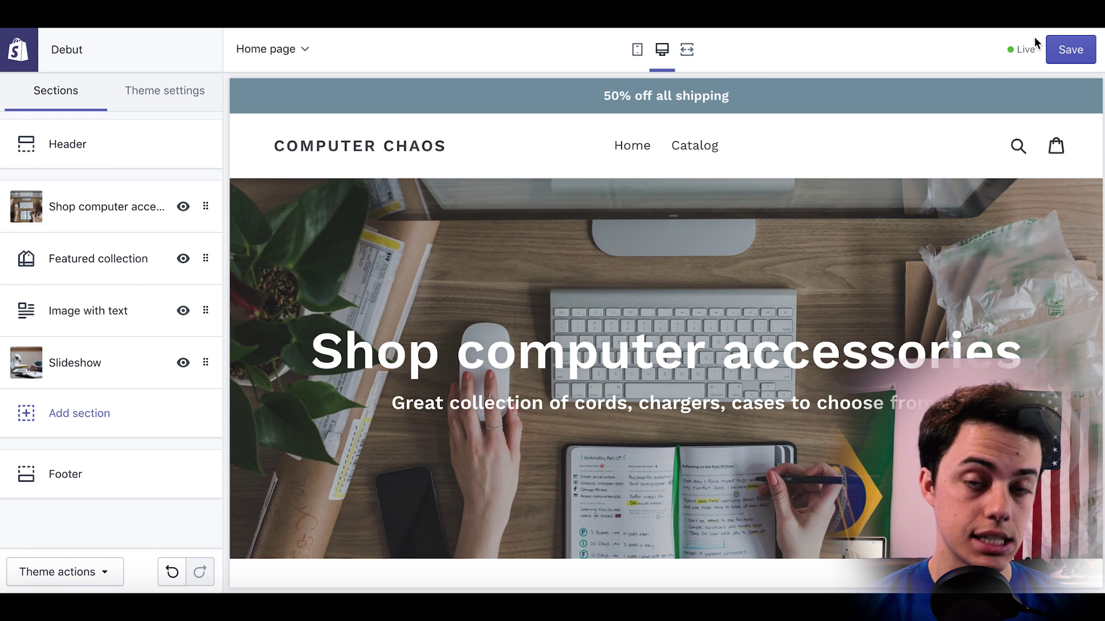
Save the theme edits and return to the admin Themes page.
click(1072, 49)
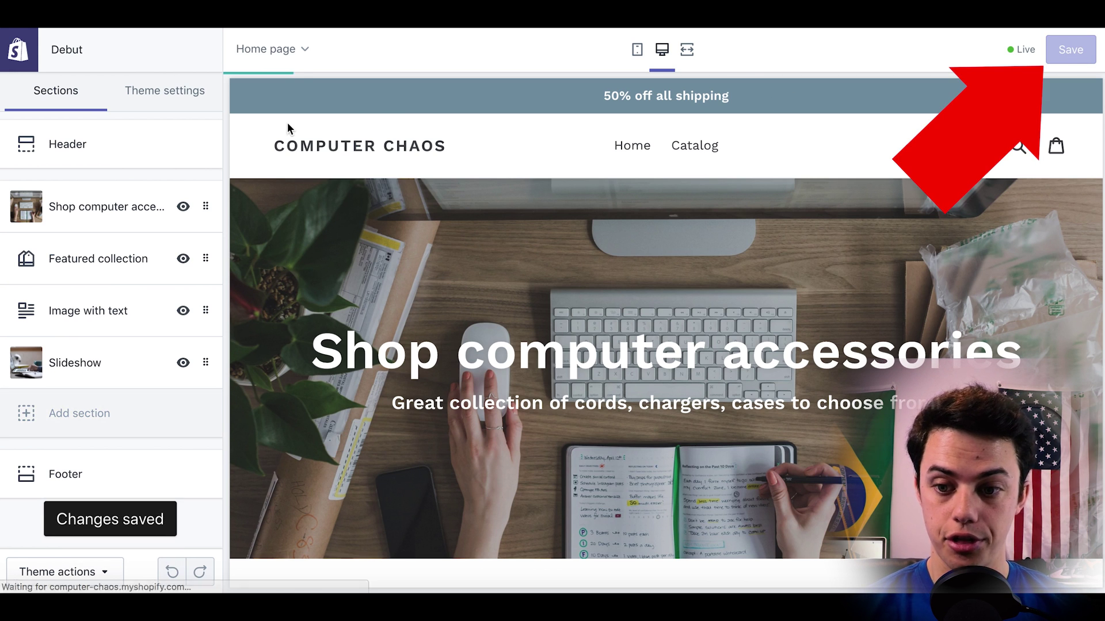
click(24, 54)
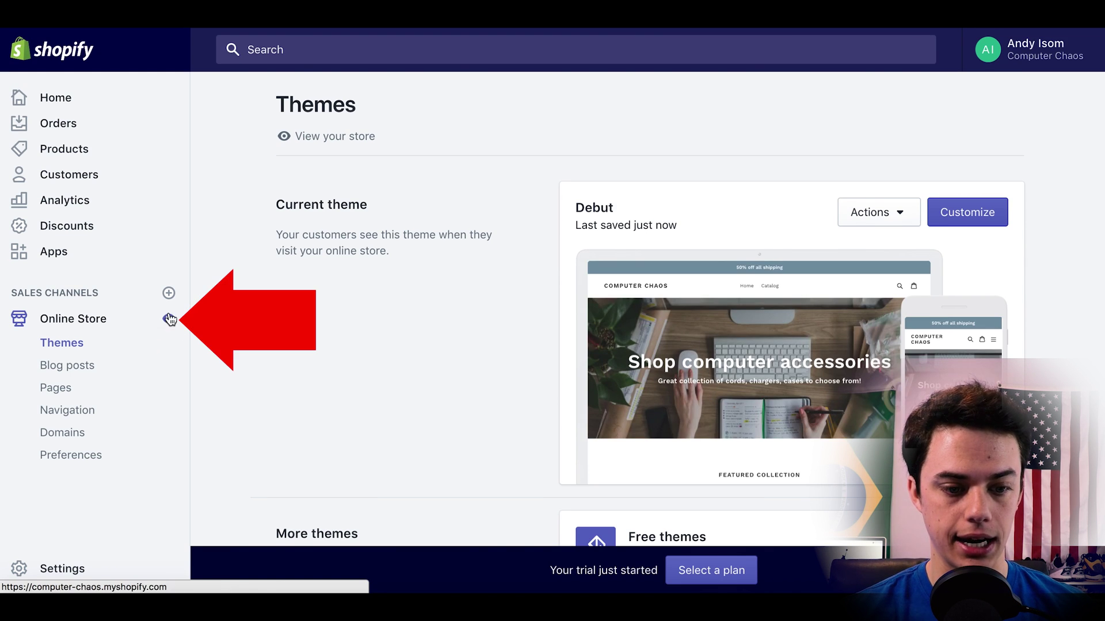
Open the live storefront and bring up the laptop slide reading 'Family owned business'.
click(168, 322)
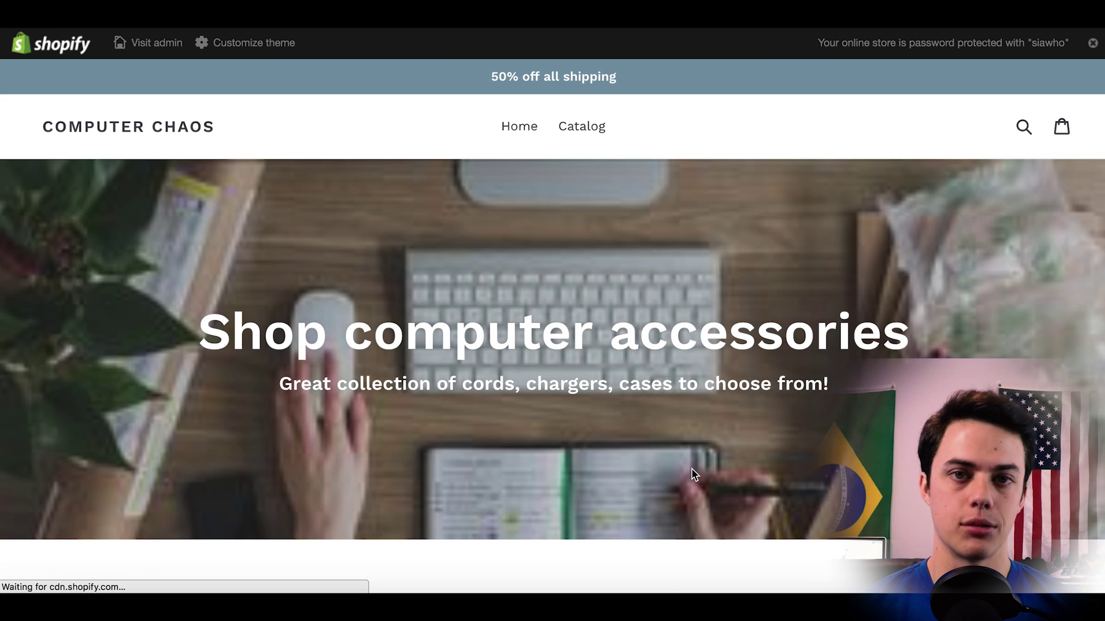
scroll(694, 474, down, 5)
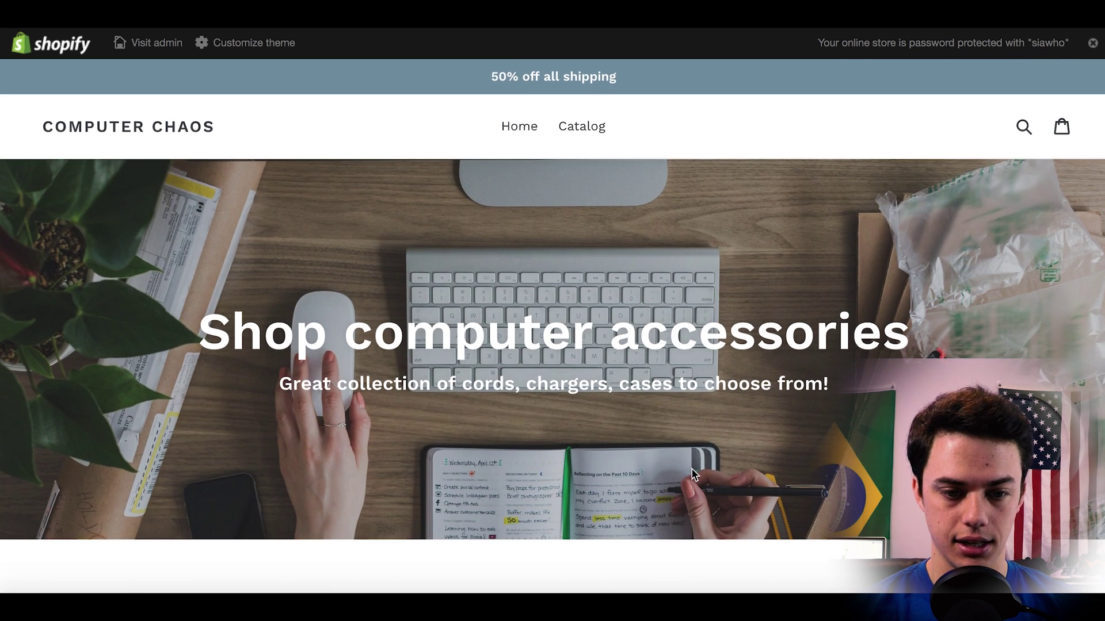
scroll(693, 470, down, 20)
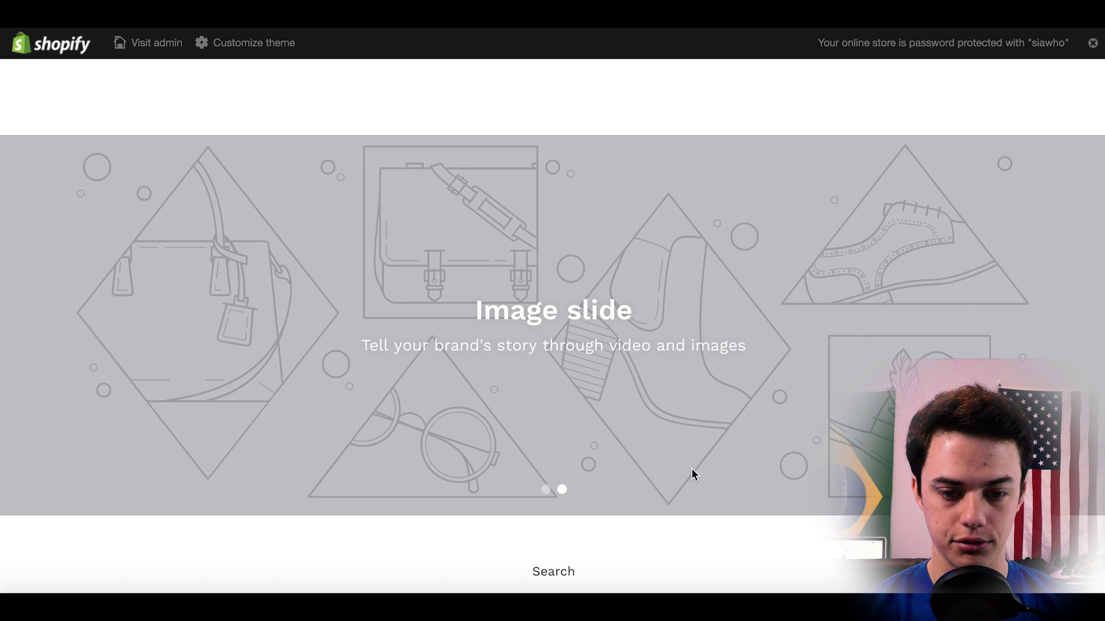
click(546, 491)
Scroll through the home page to check the announcement bar, logo, desk hero and slideshow.
scroll(675, 438, up, 20)
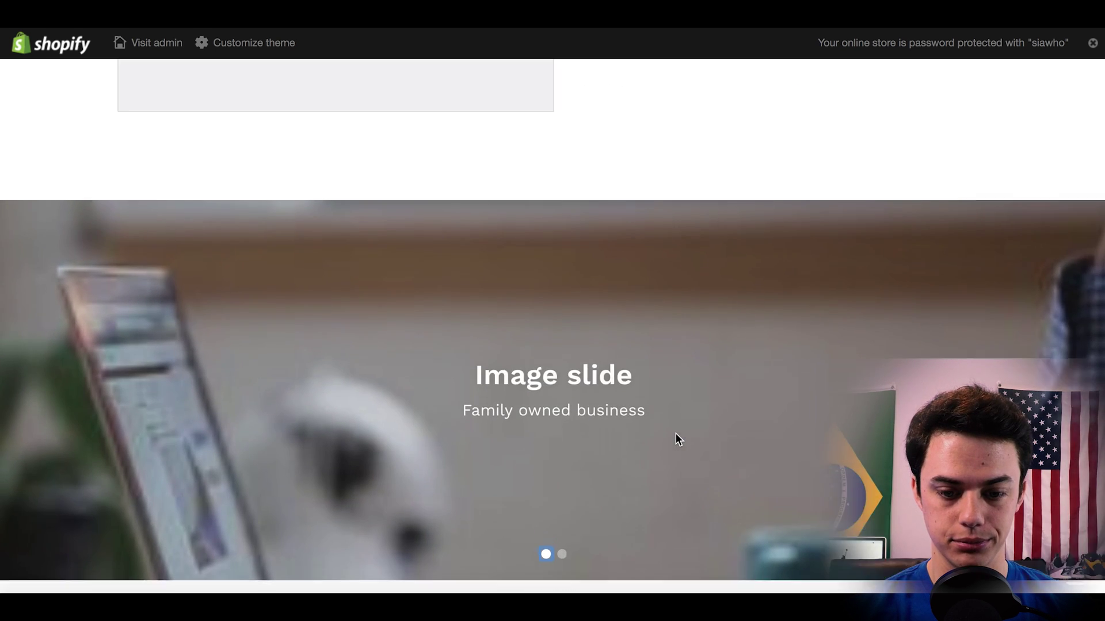
scroll(675, 439, up, 10)
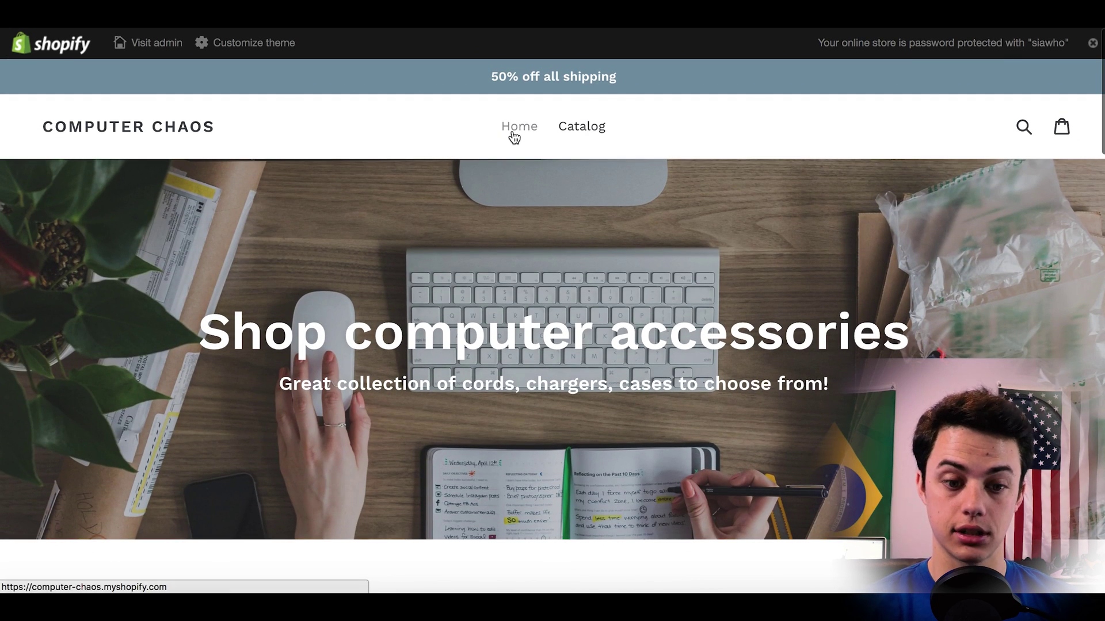
scroll(543, 441, down, 2)
scroll(543, 441, down, 15)
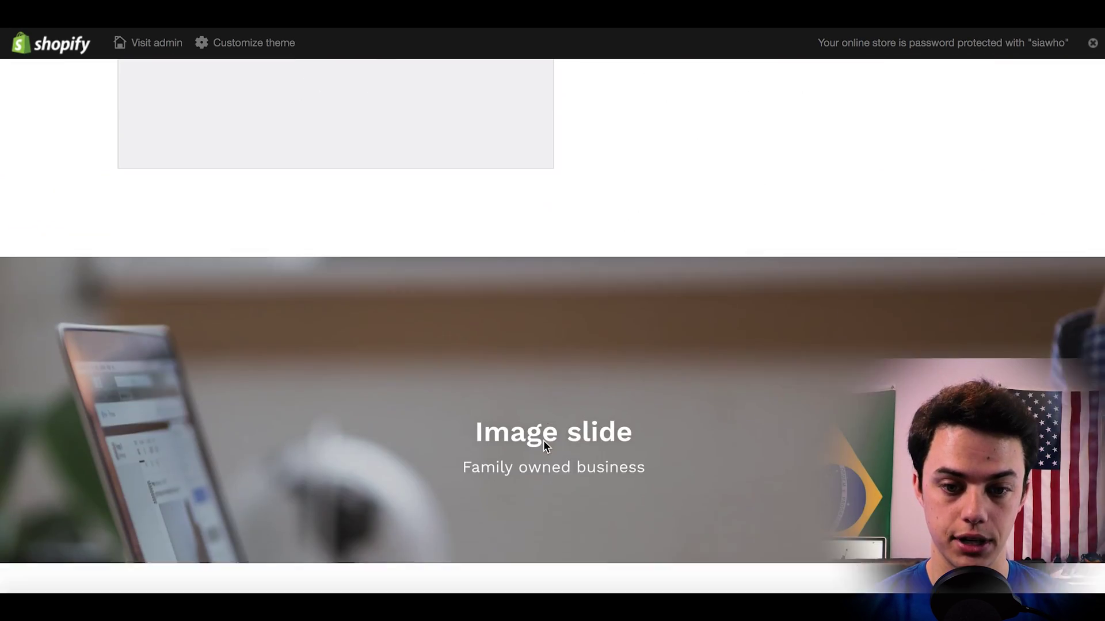
scroll(543, 440, up, 10)
scroll(543, 440, up, 10)
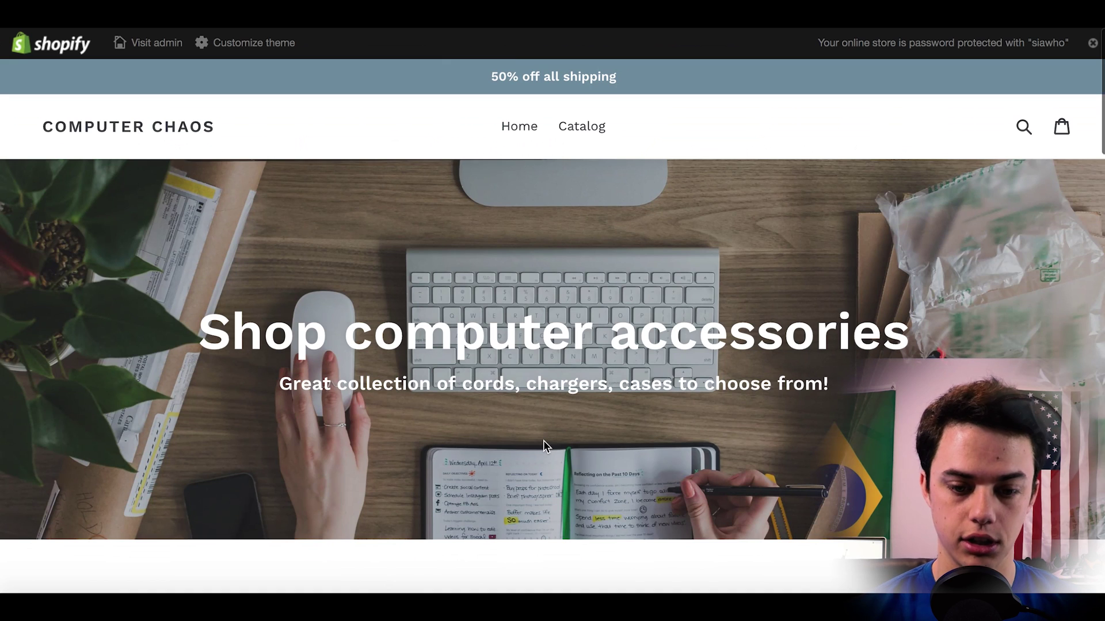